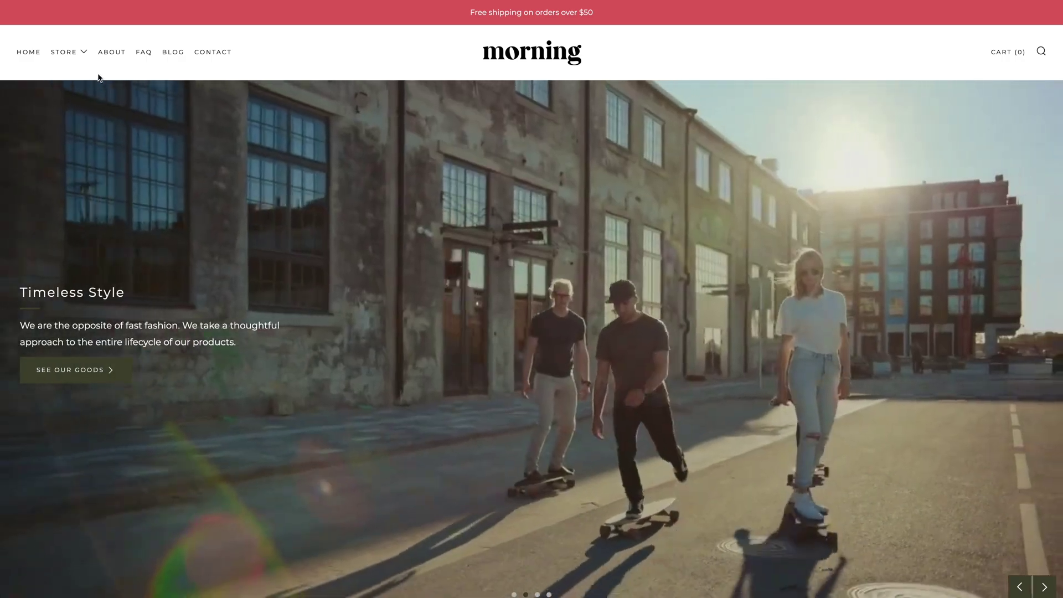
# - Preview the Store mega menu's Accessories, Tees & Knits and Headwear columns on the Venue storefront
pyautogui.moveTo(85, 55)
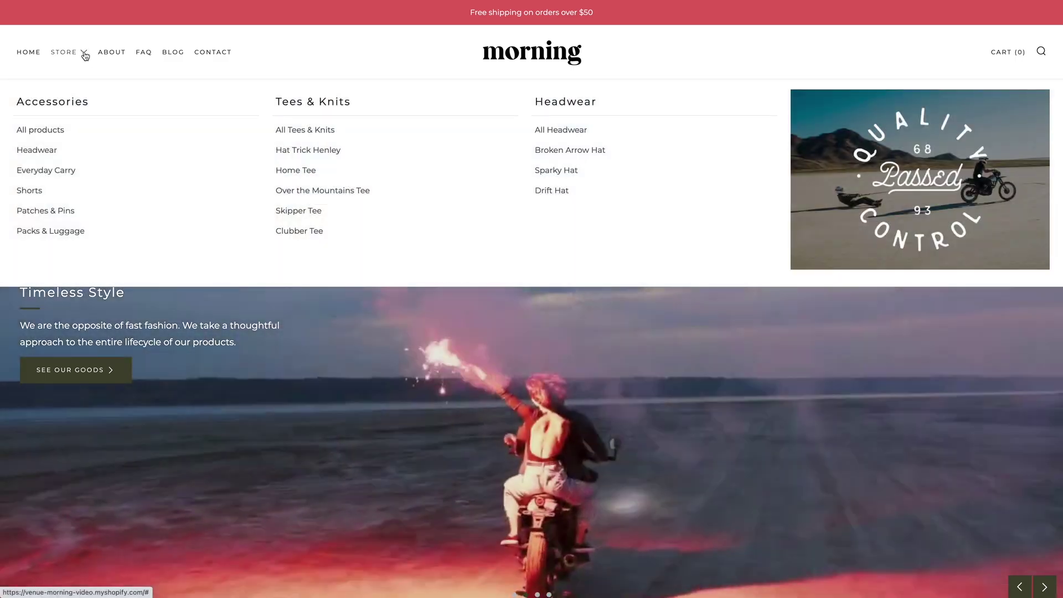
pyautogui.scroll(-1, 85, 55)
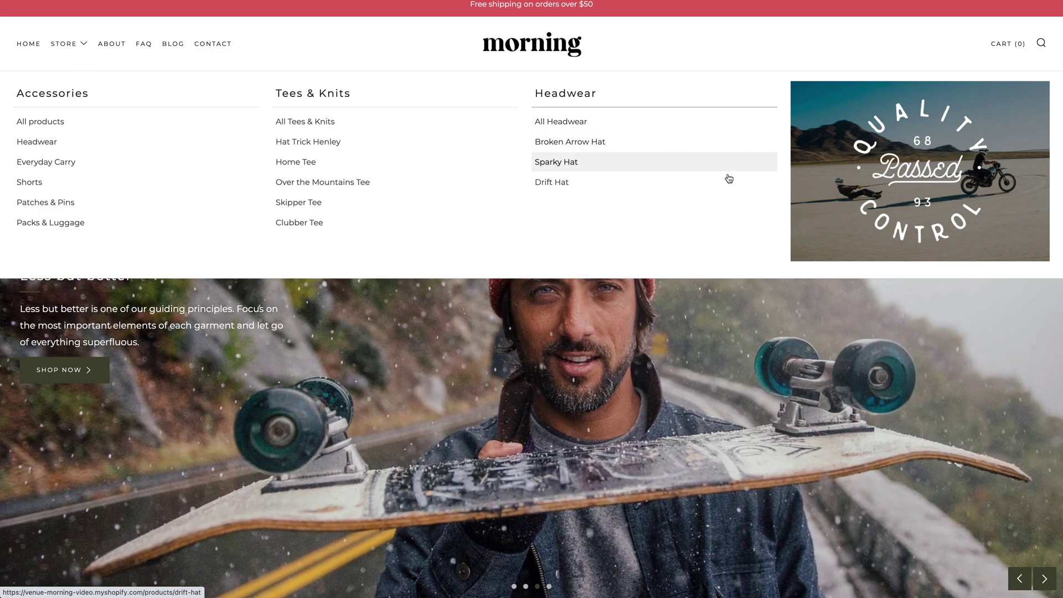
pyautogui.scroll(-1, 734, 215)
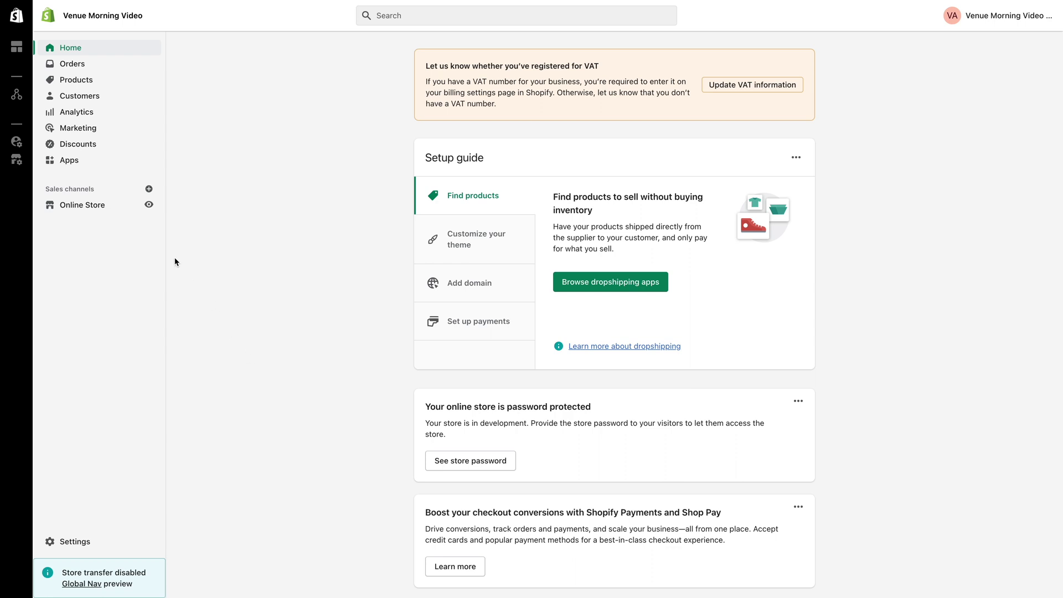
# - Go to Online Store > Navigation to view existing menus like Main Mega
pyautogui.click(98, 208)
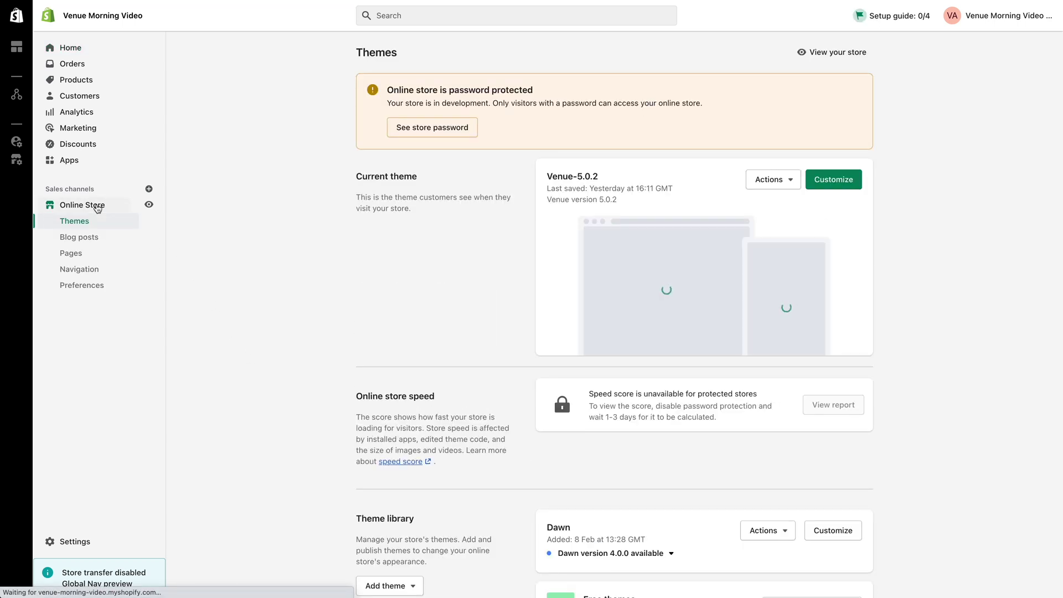
pyautogui.click(89, 272)
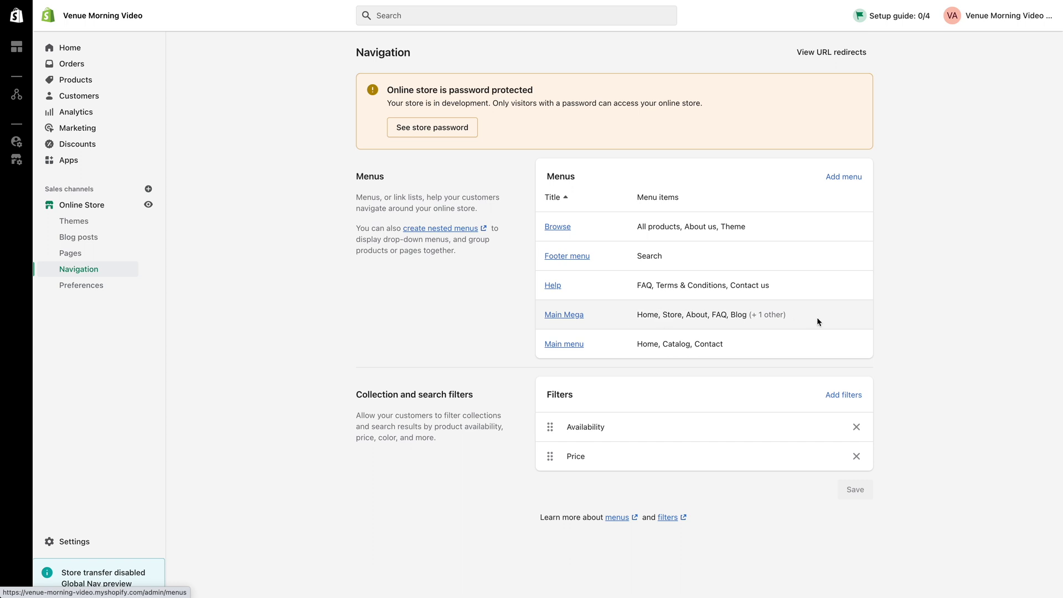
# - Create a new menu titled 'Mega menu'
pyautogui.click(844, 178)
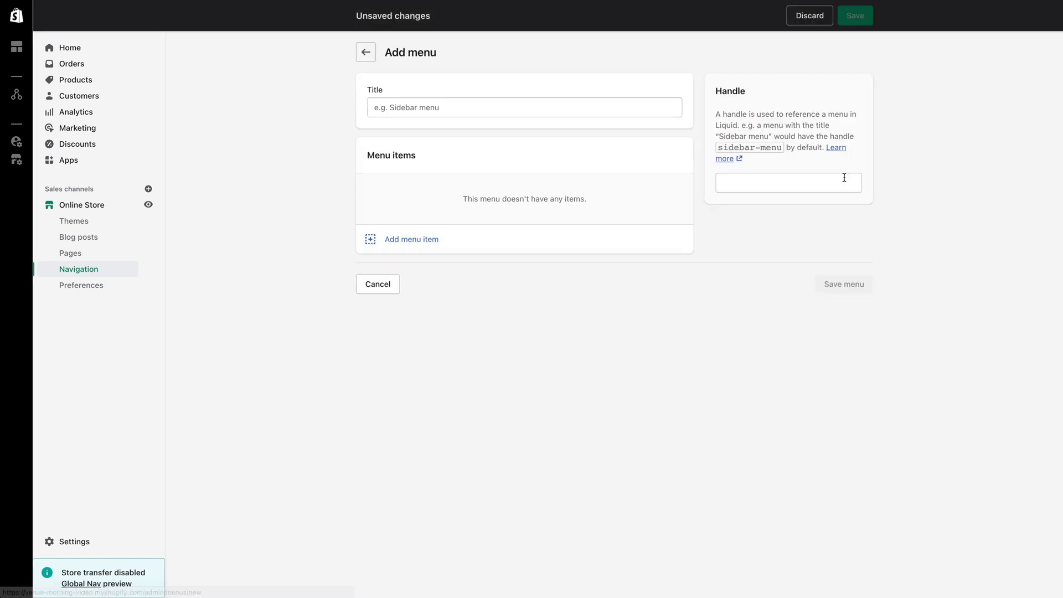
pyautogui.click(393, 110)
pyautogui.write('Mega menu')
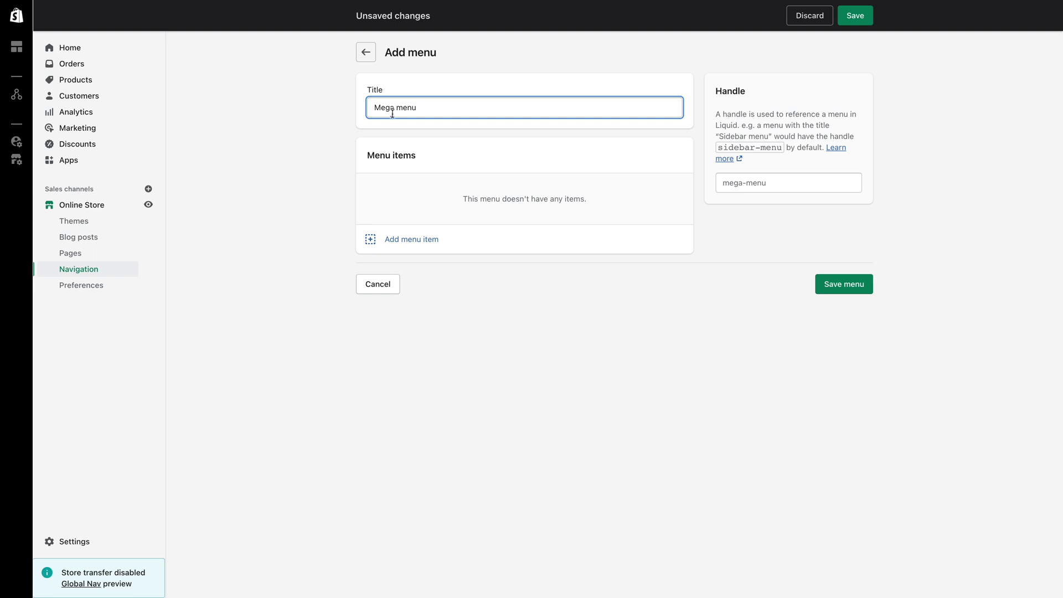
pyautogui.click(358, 144)
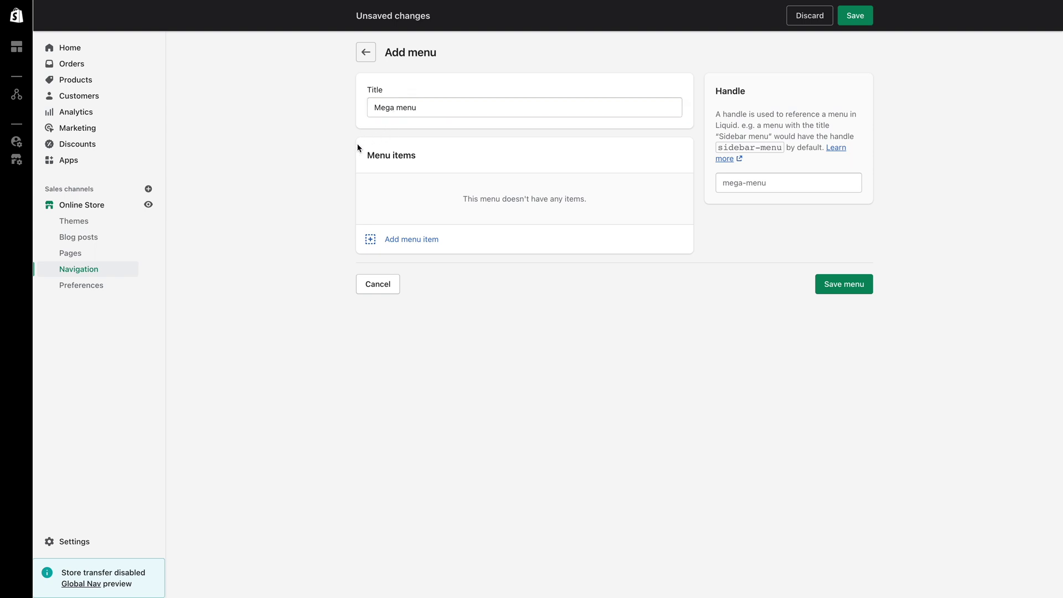
# - Add a first menu item 'Home' linked to the home page
pyautogui.click(413, 241)
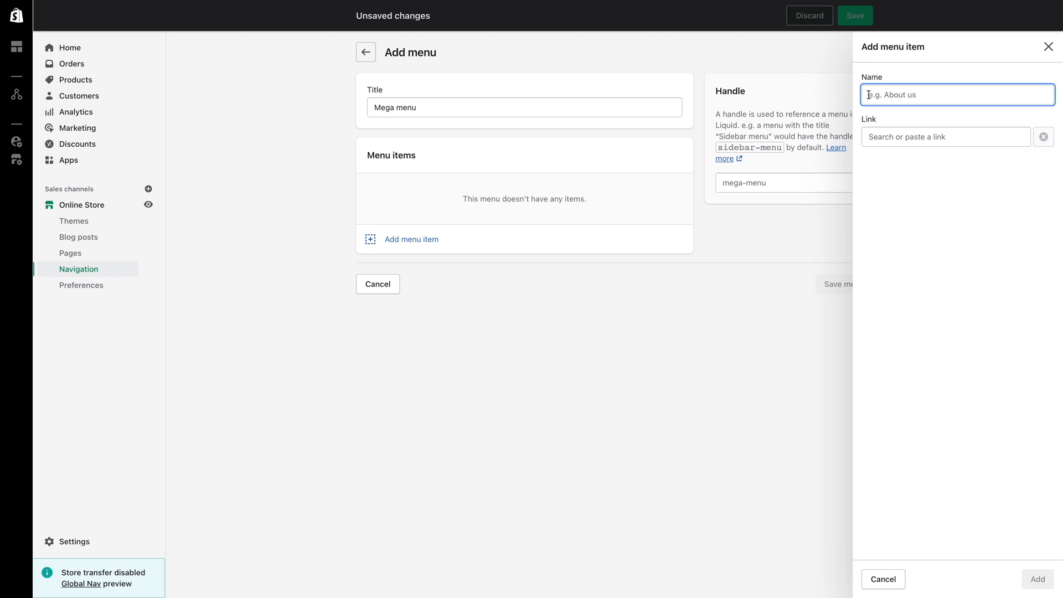
pyautogui.write('Home')
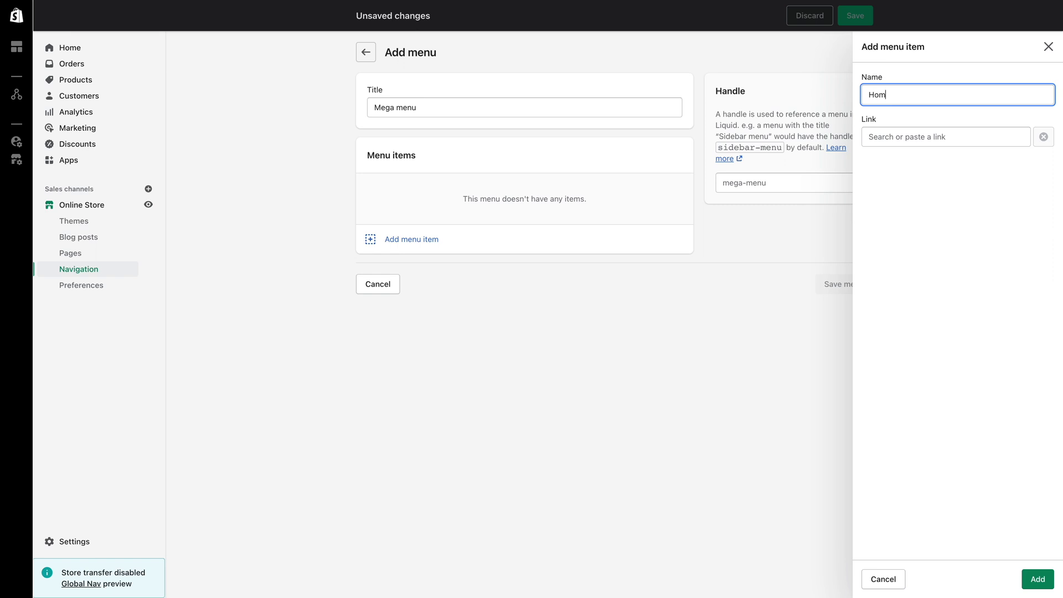
pyautogui.click(907, 137)
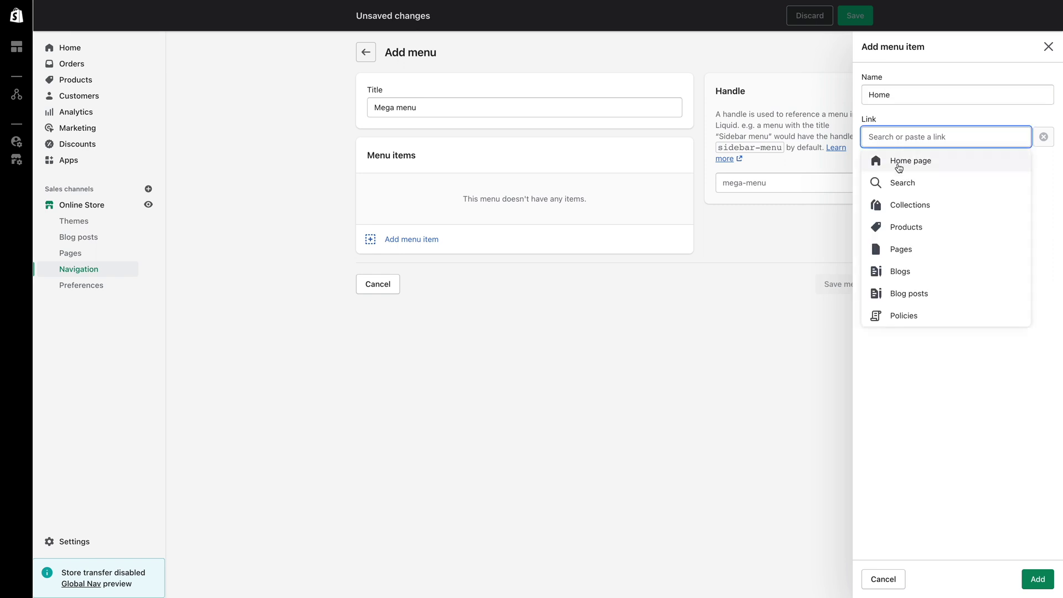
pyautogui.click(901, 161)
pyautogui.click(1037, 579)
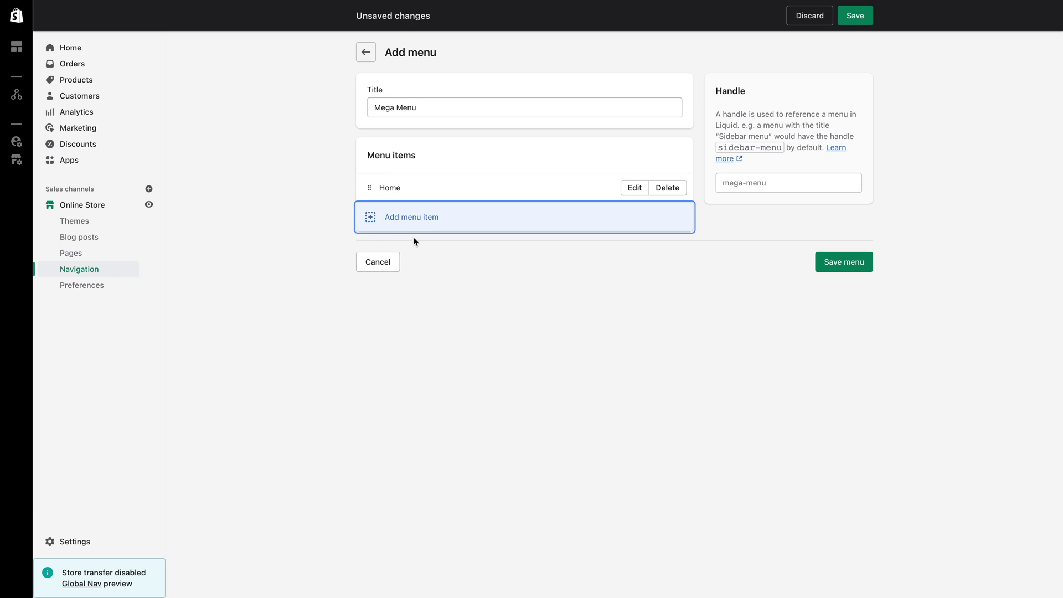
# - Add a 'Store' menu item with '#' as its placeholder link
pyautogui.click(421, 217)
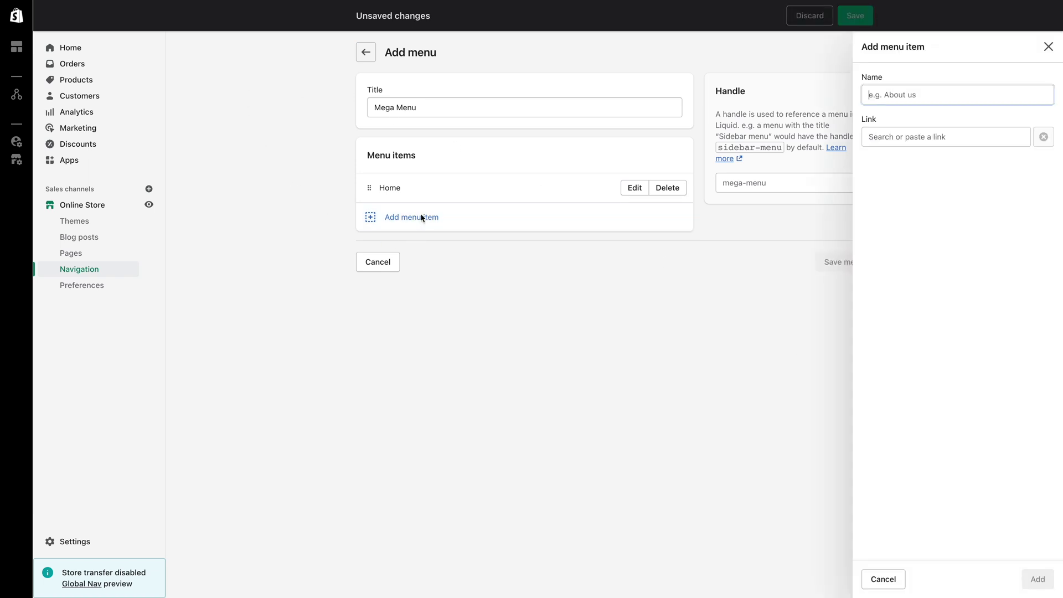
pyautogui.write('Store')
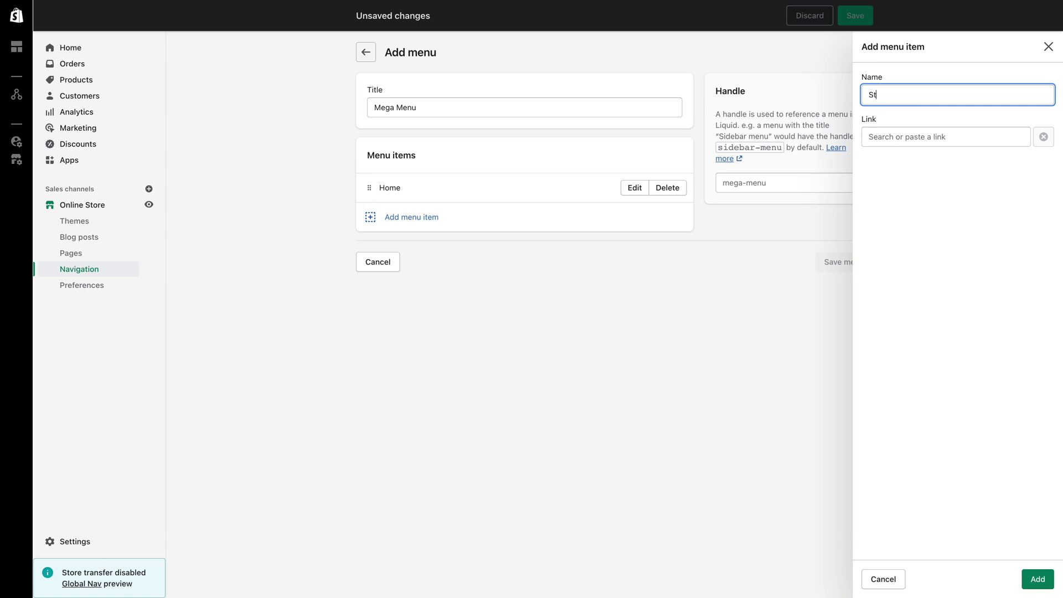
pyautogui.click(917, 137)
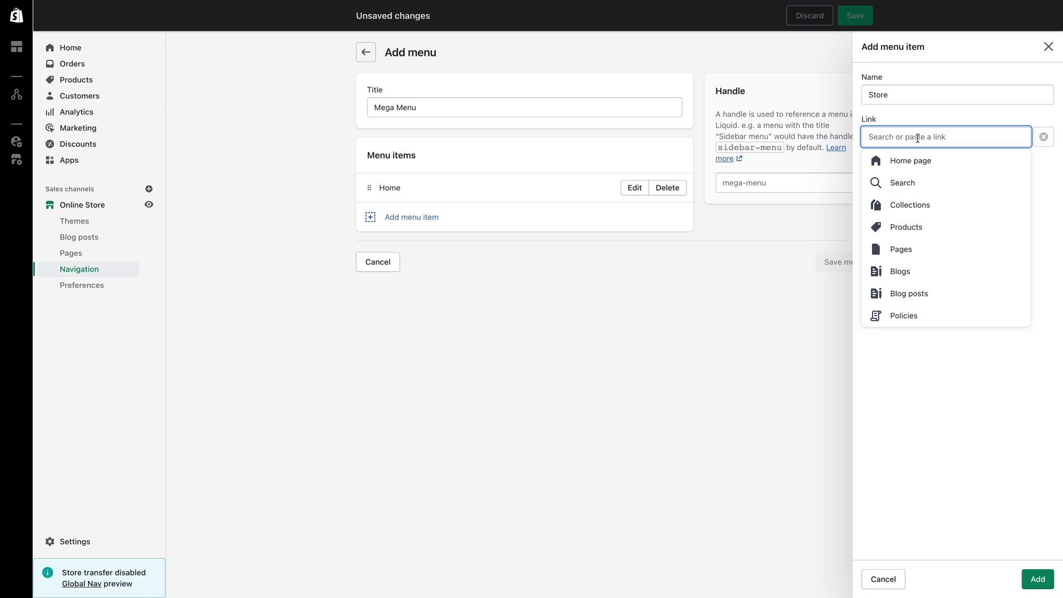
pyautogui.write('#')
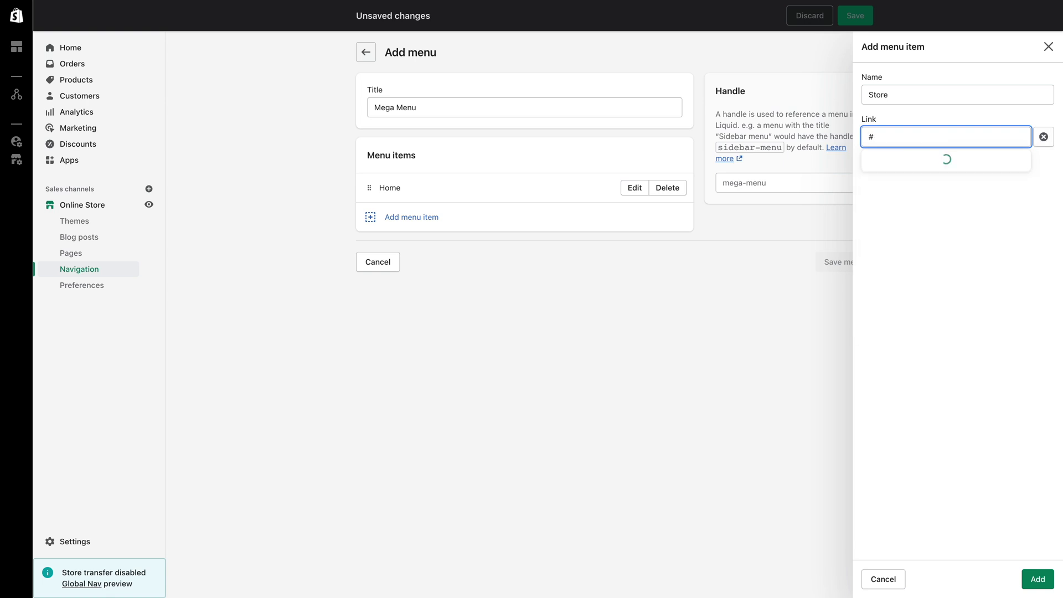
pyautogui.click(915, 163)
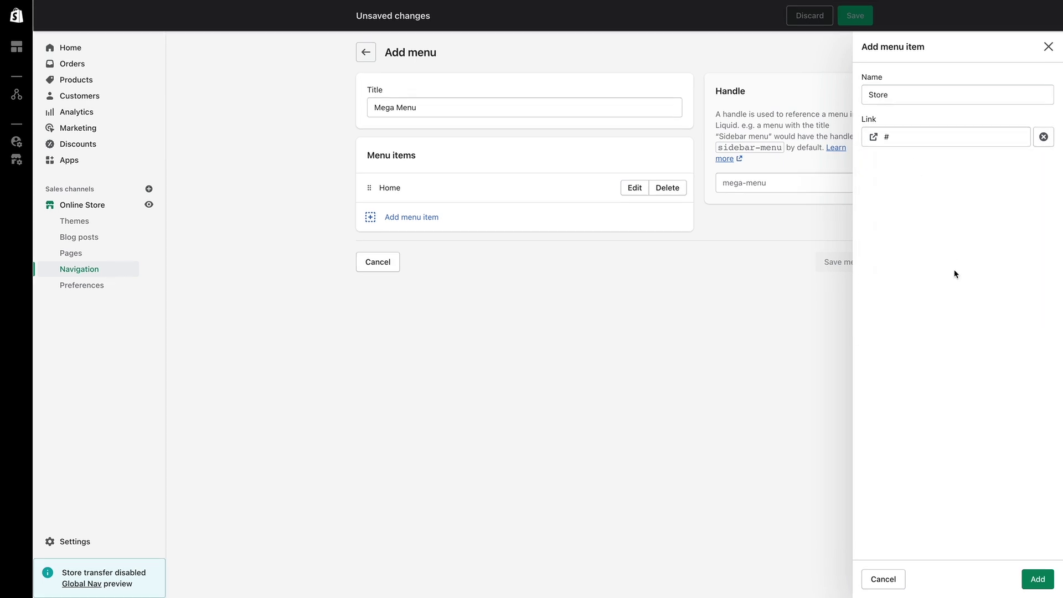
pyautogui.click(1040, 579)
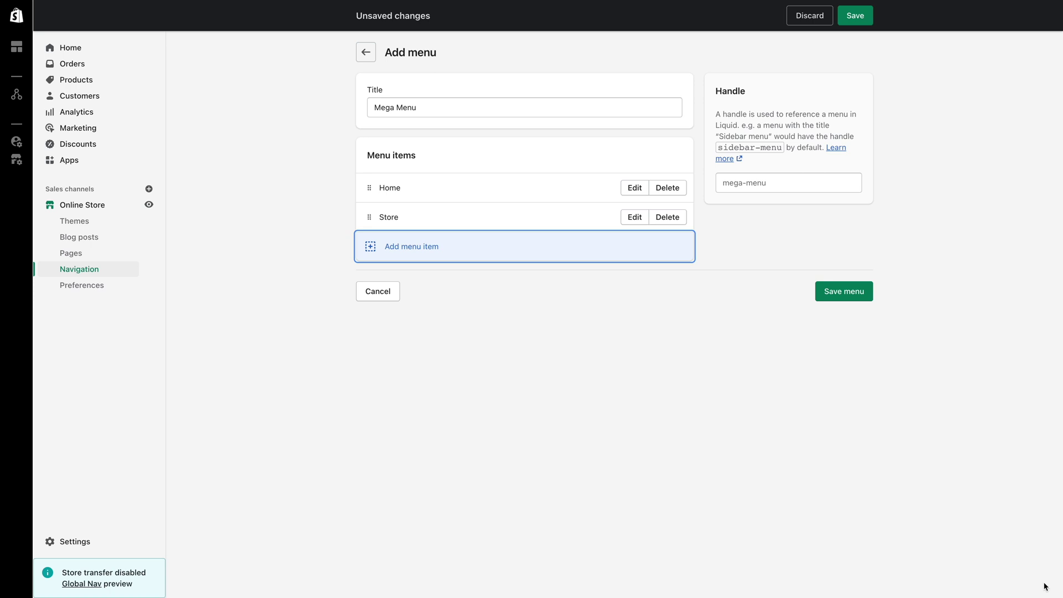
pyautogui.click(423, 246)
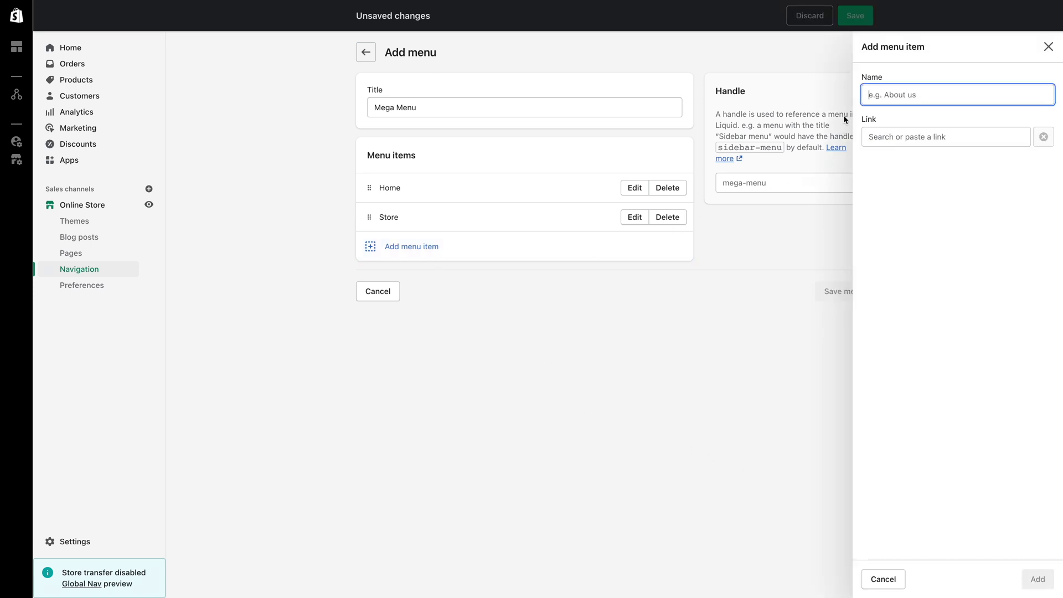
# - Add an 'Accessories' item linked to the Accessories collection
pyautogui.write('Accessories')
pyautogui.click(891, 137)
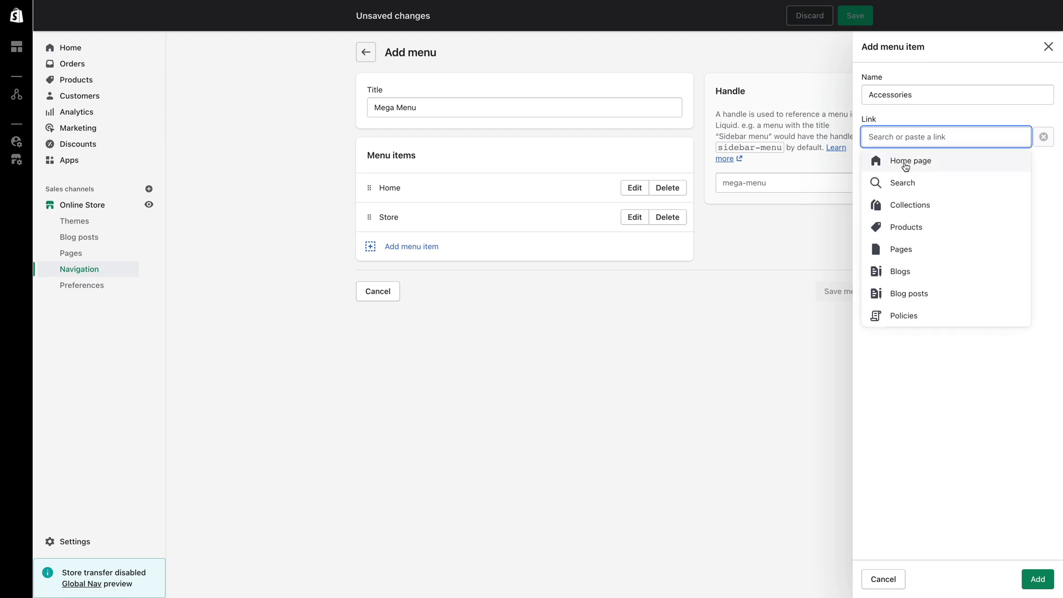
pyautogui.click(901, 201)
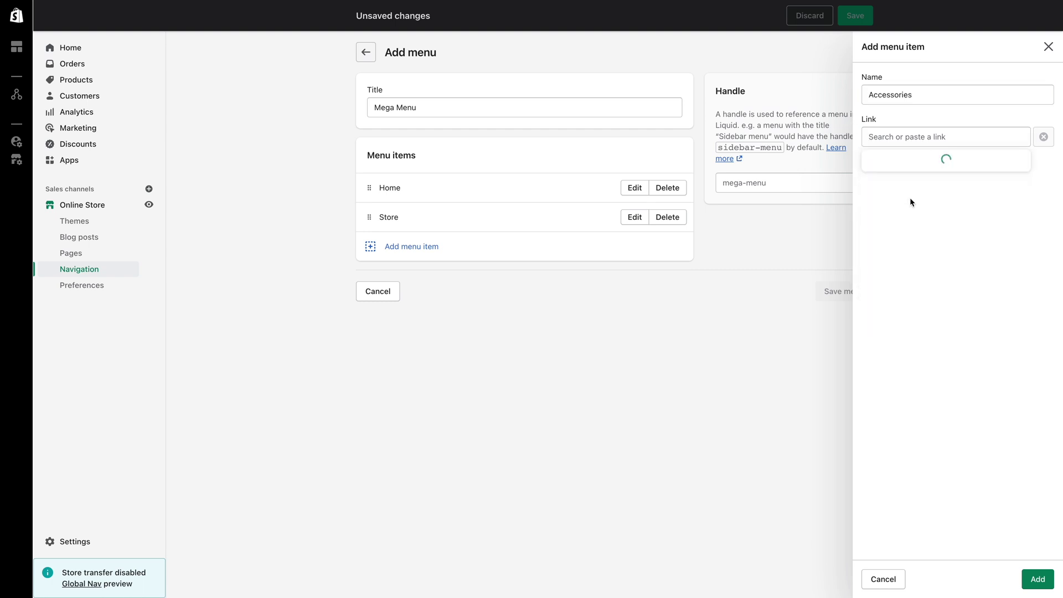
pyautogui.click(902, 205)
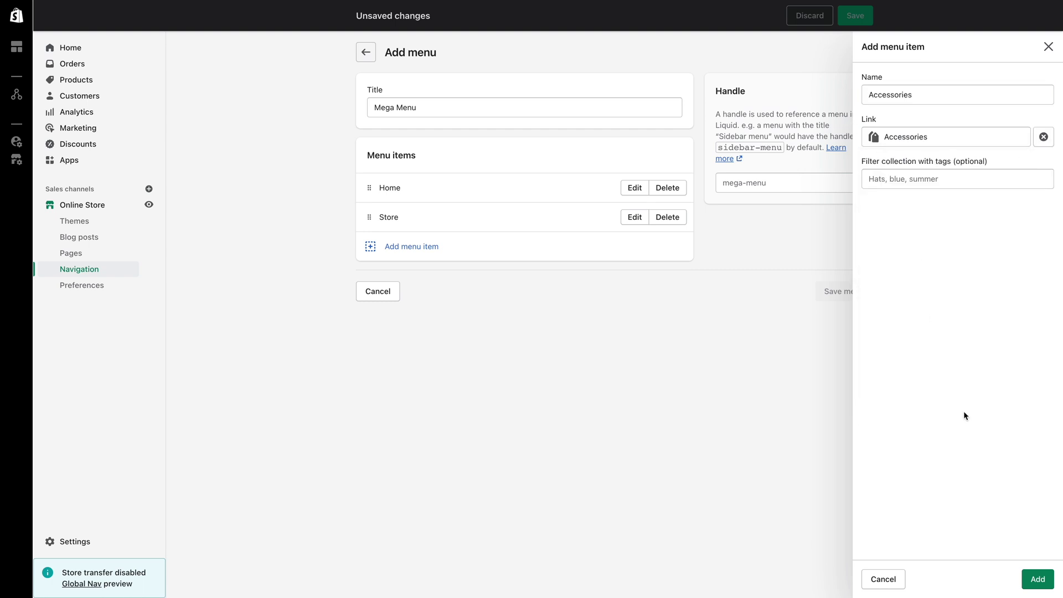
pyautogui.click(1037, 578)
# - Add a 'Tees & Knits' item linked to the Tees & Knits collection
pyautogui.click(409, 277)
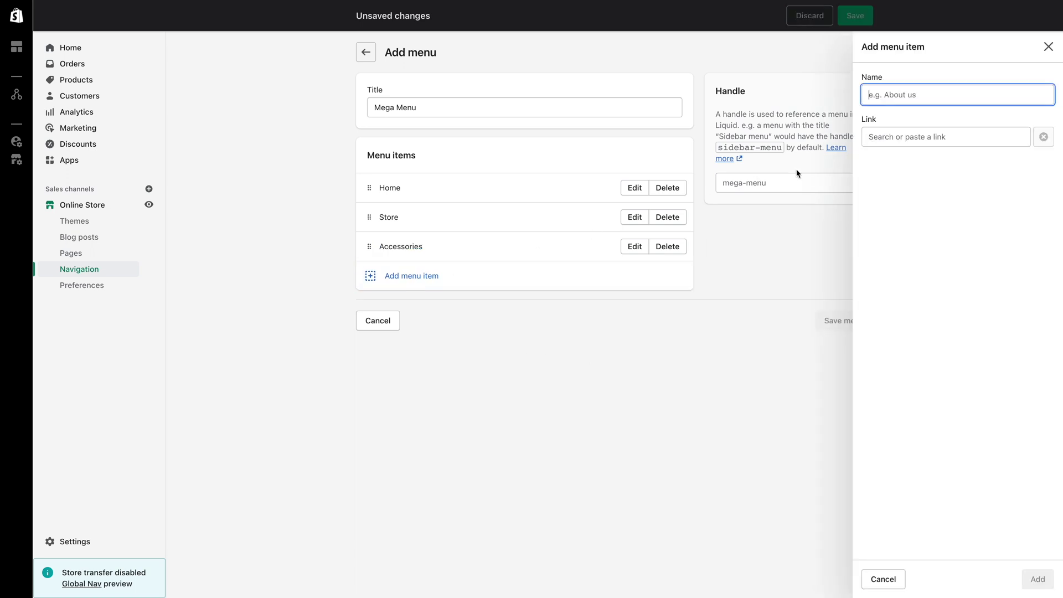
pyautogui.write('Tees ')
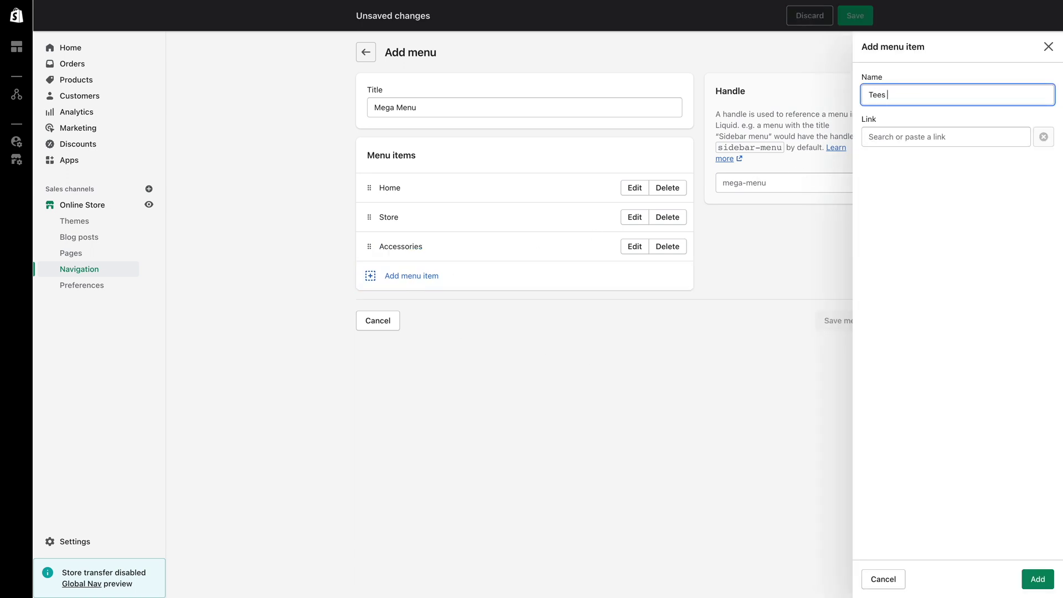
pyautogui.write('& Knits')
pyautogui.click(895, 144)
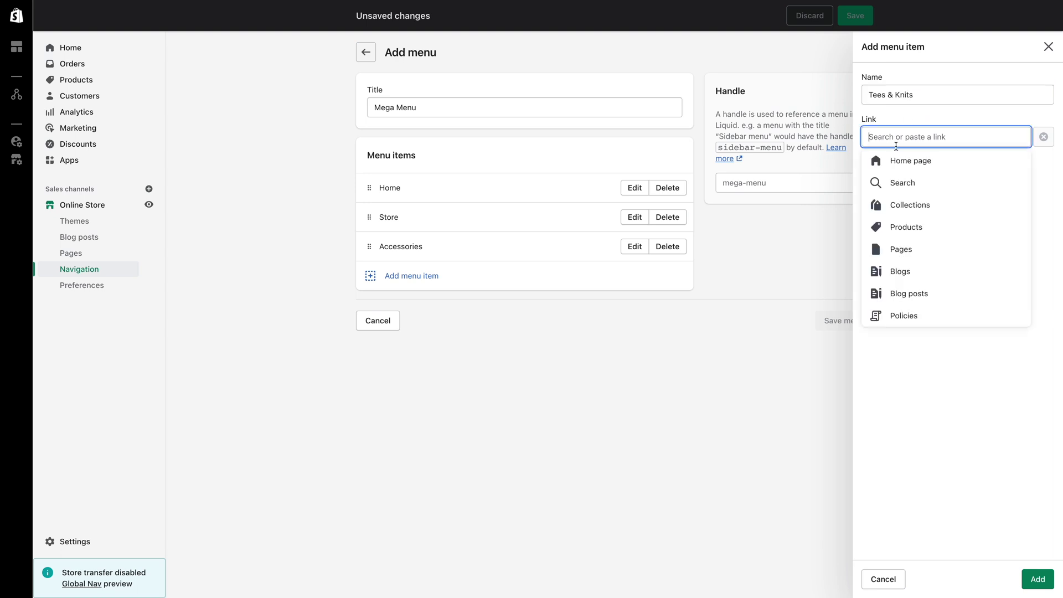
pyautogui.write('tees')
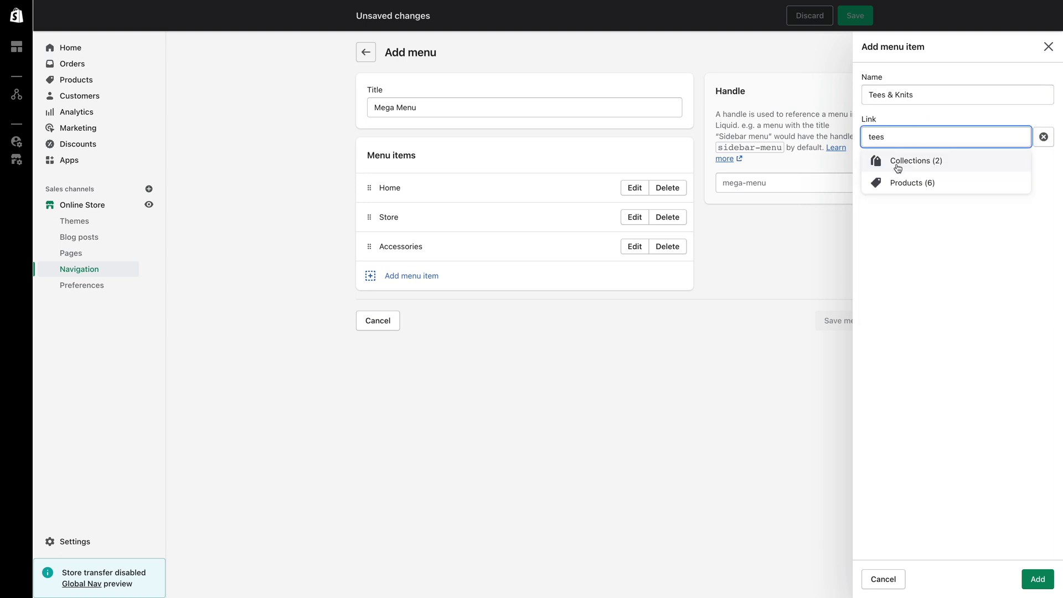
pyautogui.click(897, 166)
pyautogui.click(910, 205)
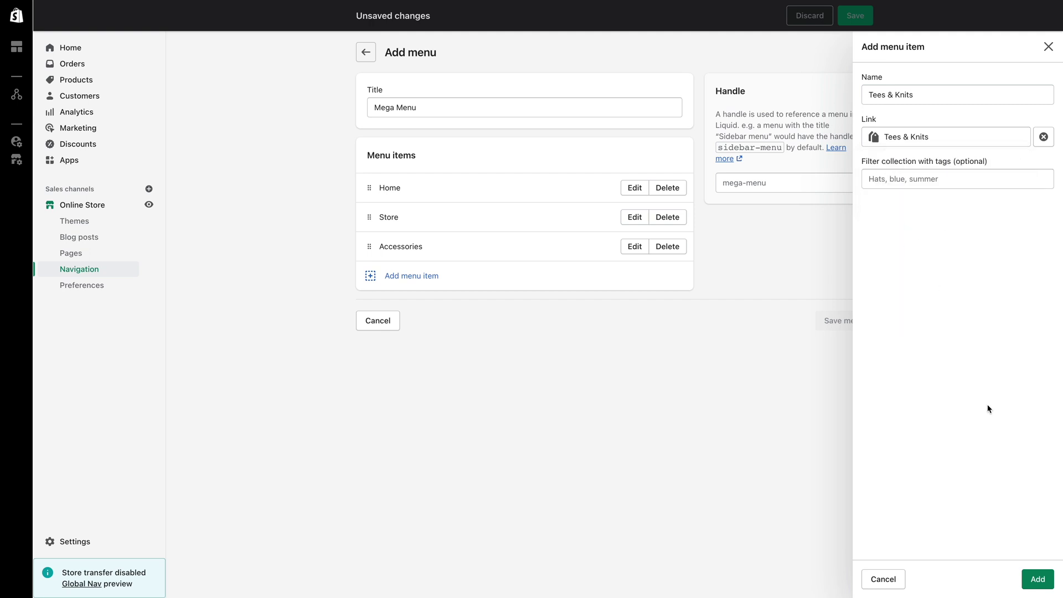
pyautogui.click(1030, 581)
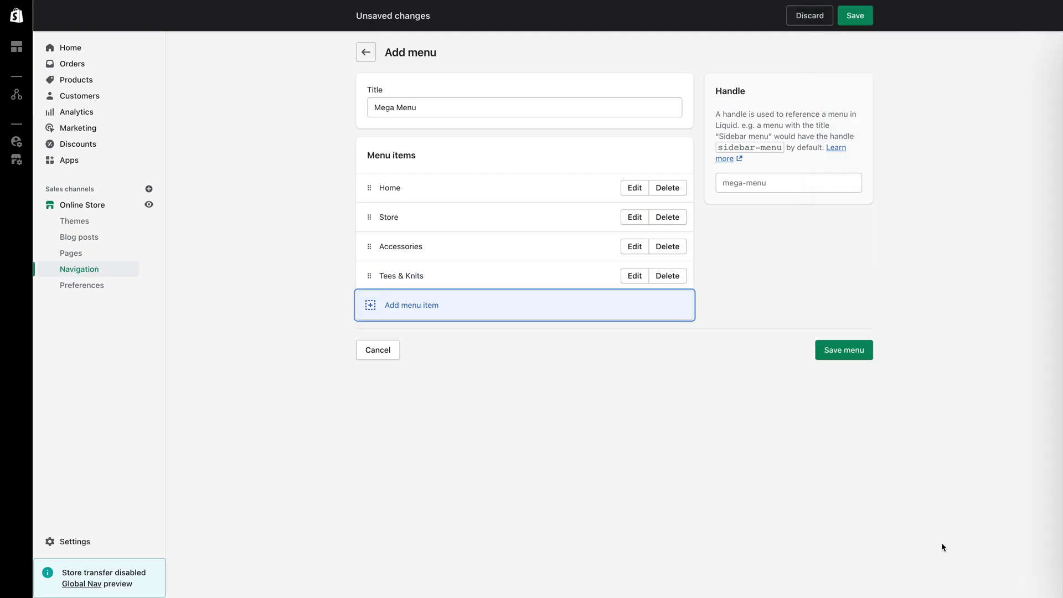
# - Add a 'Headwear' item linked to the Headwear collection
pyautogui.click(418, 307)
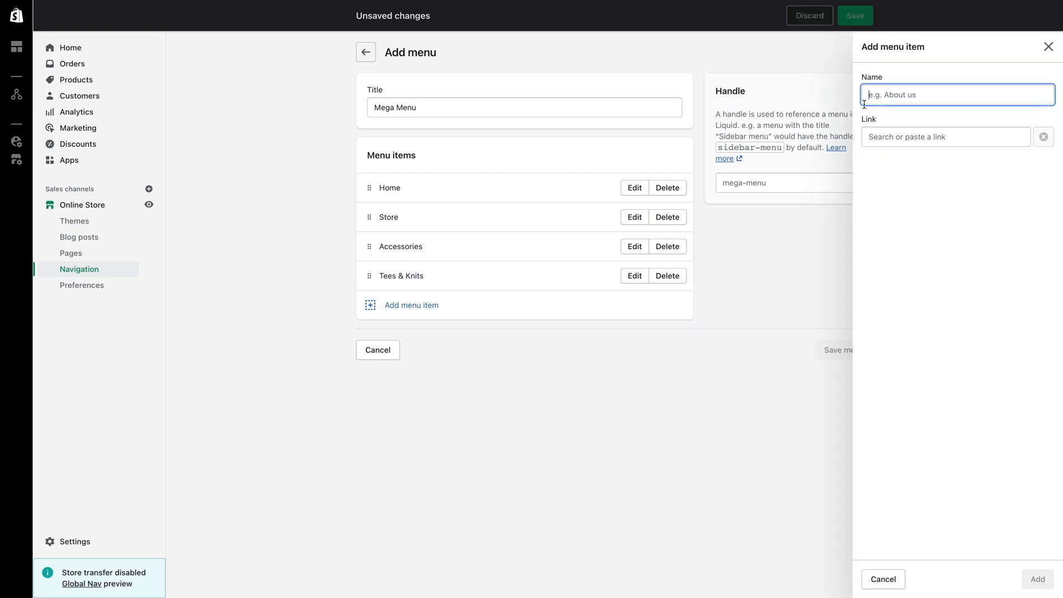
pyautogui.write('Headwear')
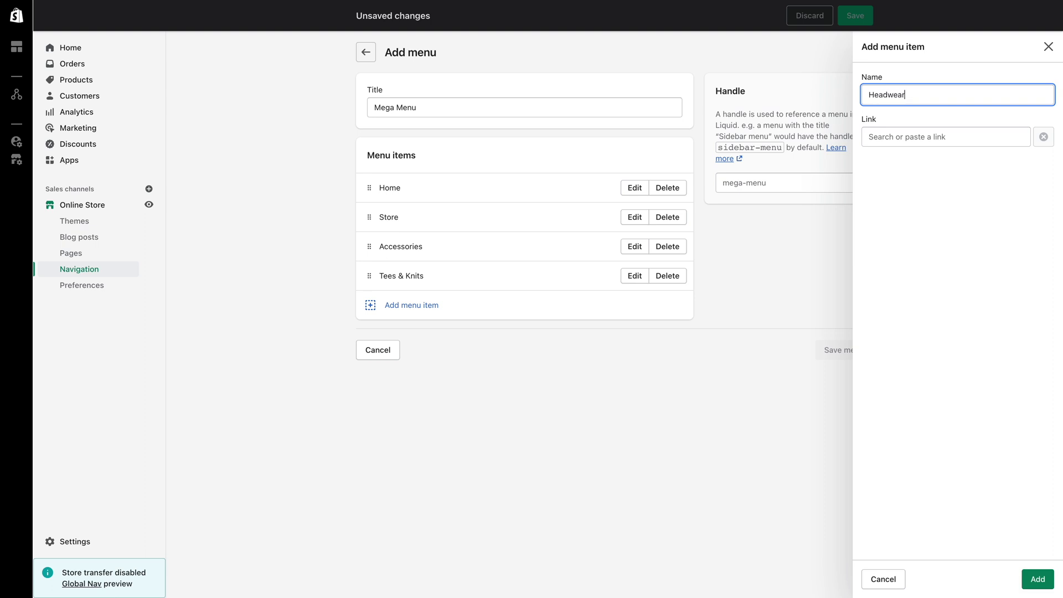
pyautogui.click(891, 131)
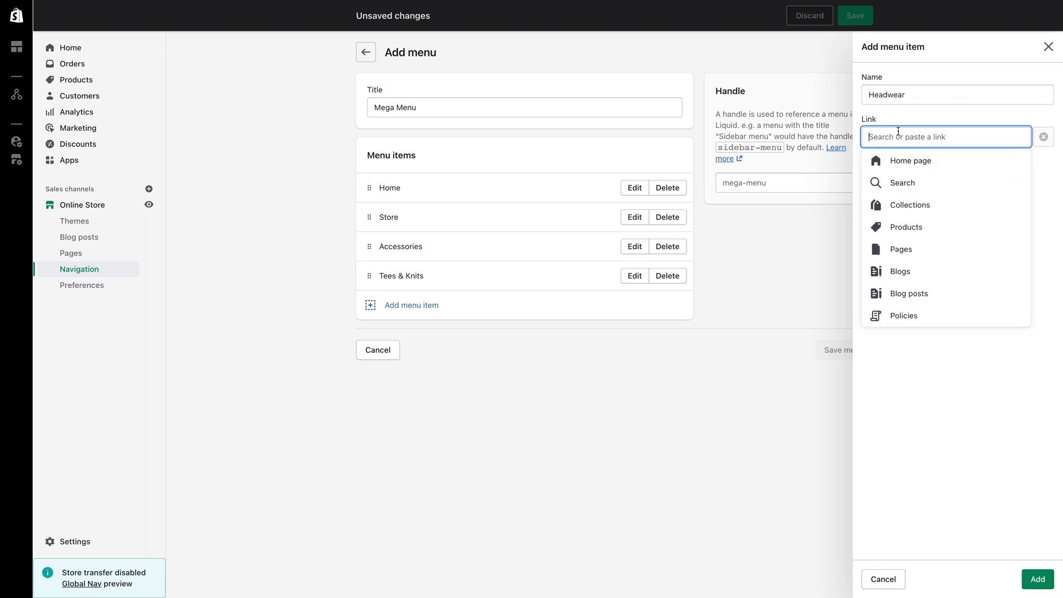
pyautogui.write('head')
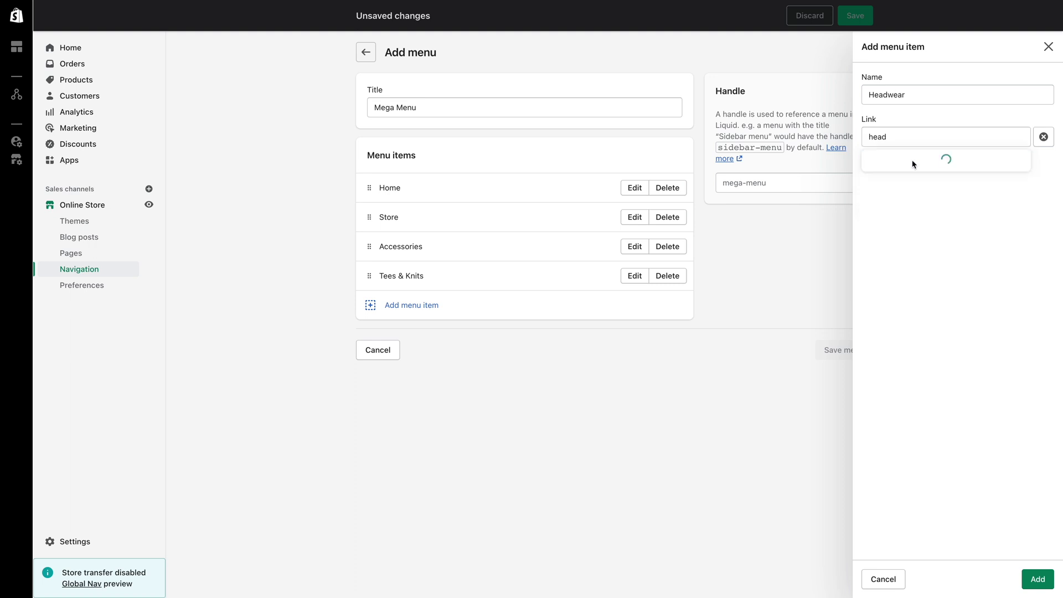
pyautogui.click(906, 204)
pyautogui.click(1040, 582)
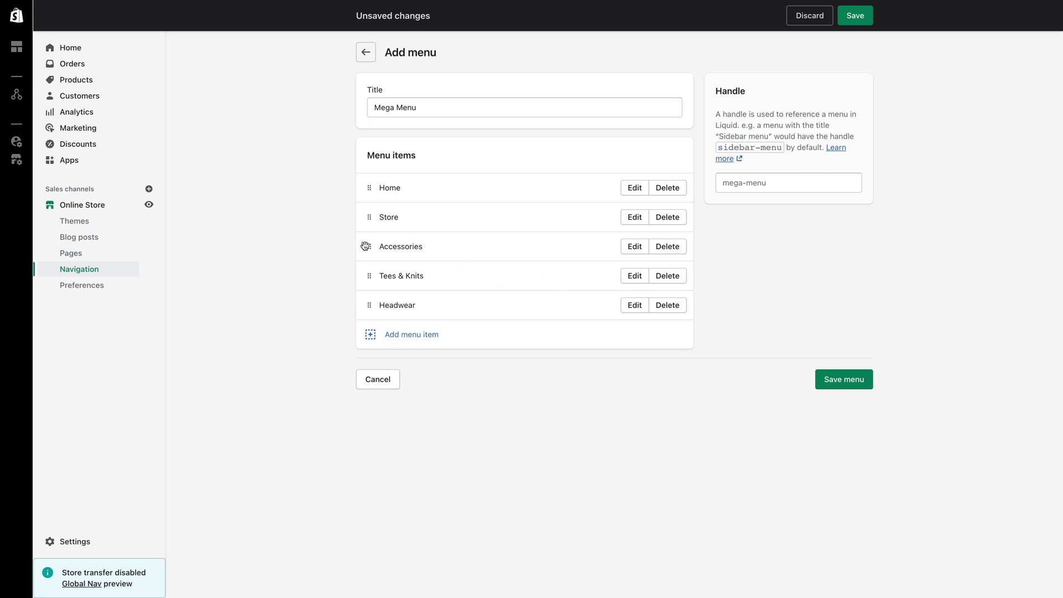
# - Drag Accessories, Tees & Knits and Headwear indented beneath Store as its sub-items
pyautogui.moveTo(369, 248); pyautogui.dragTo(405, 245)
pyautogui.moveTo(369, 305); pyautogui.dragTo(387, 275)
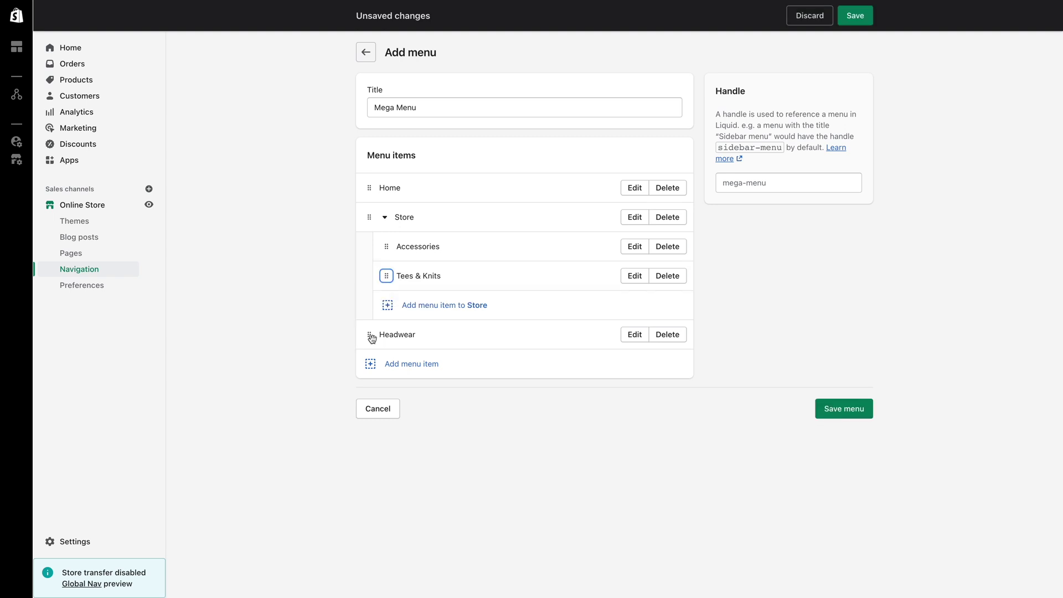
pyautogui.moveTo(370, 333); pyautogui.dragTo(390, 319)
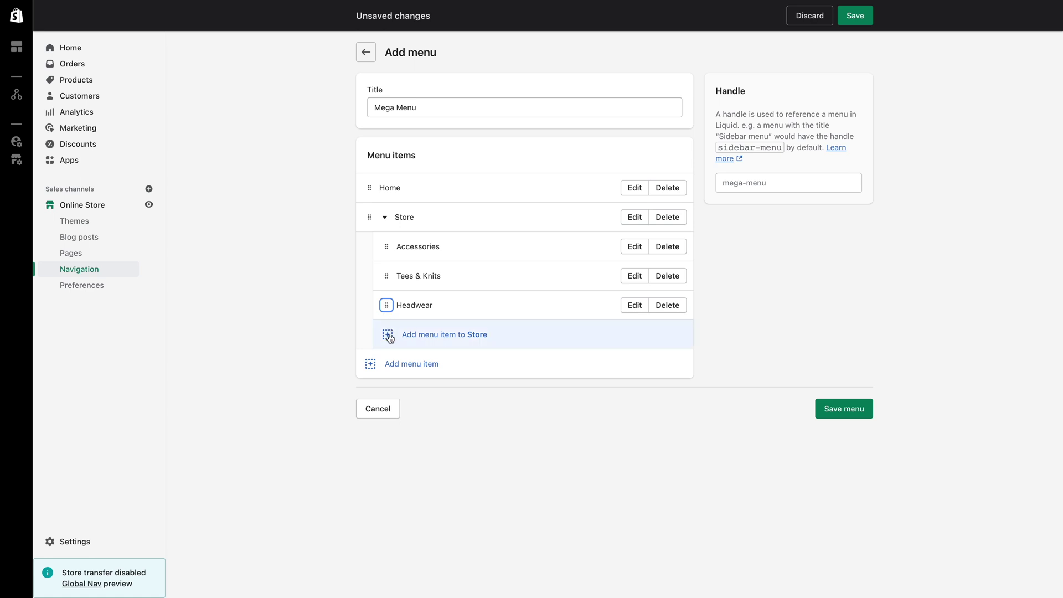
pyautogui.click(393, 365)
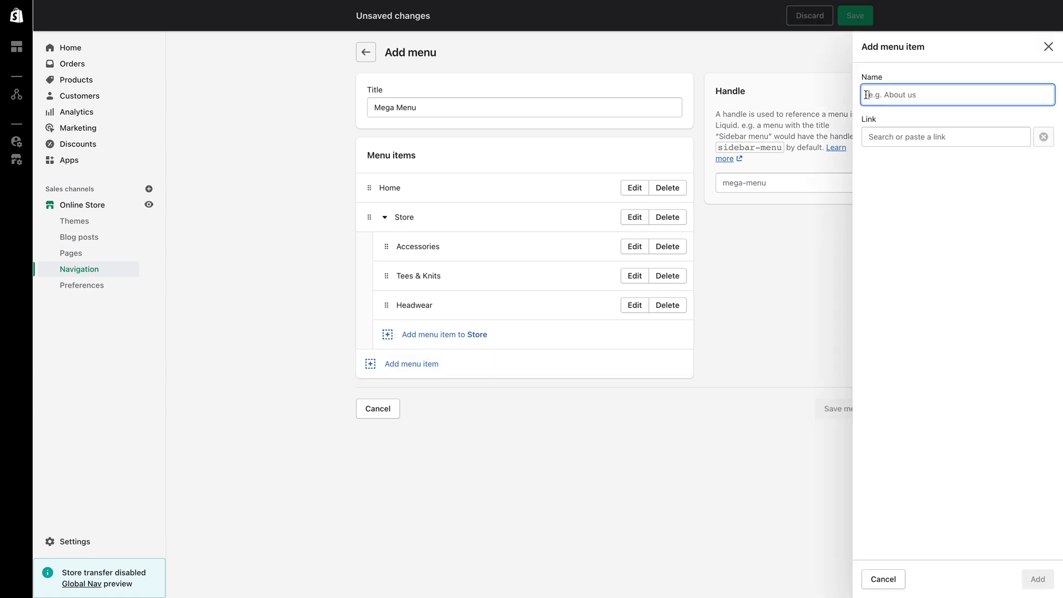
# - Add an 'All products' menu item linked to the All products collection
pyautogui.write('All pro')
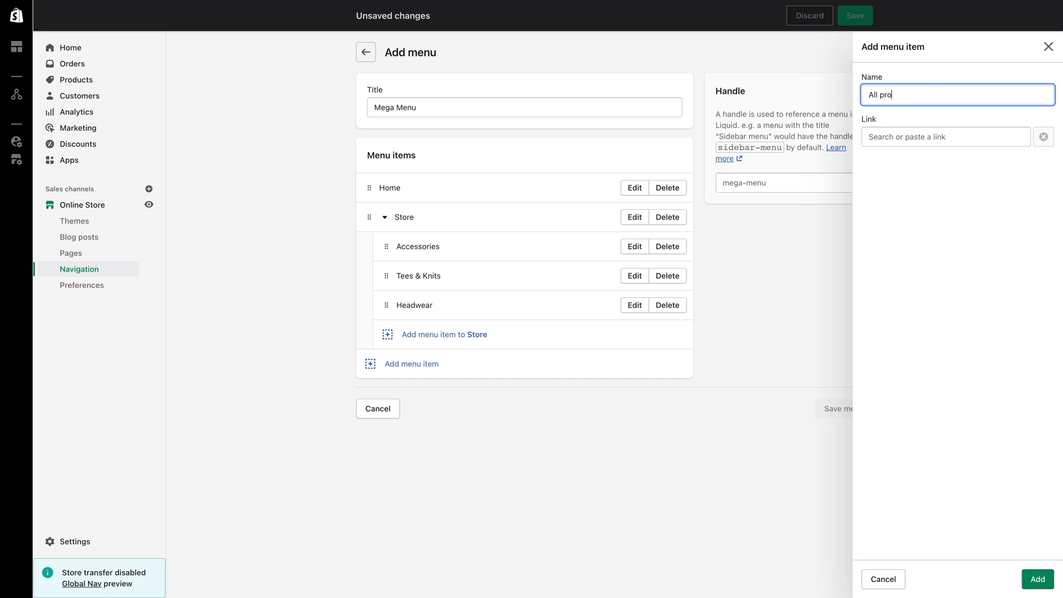
pyautogui.write('ducts')
pyautogui.click(930, 137)
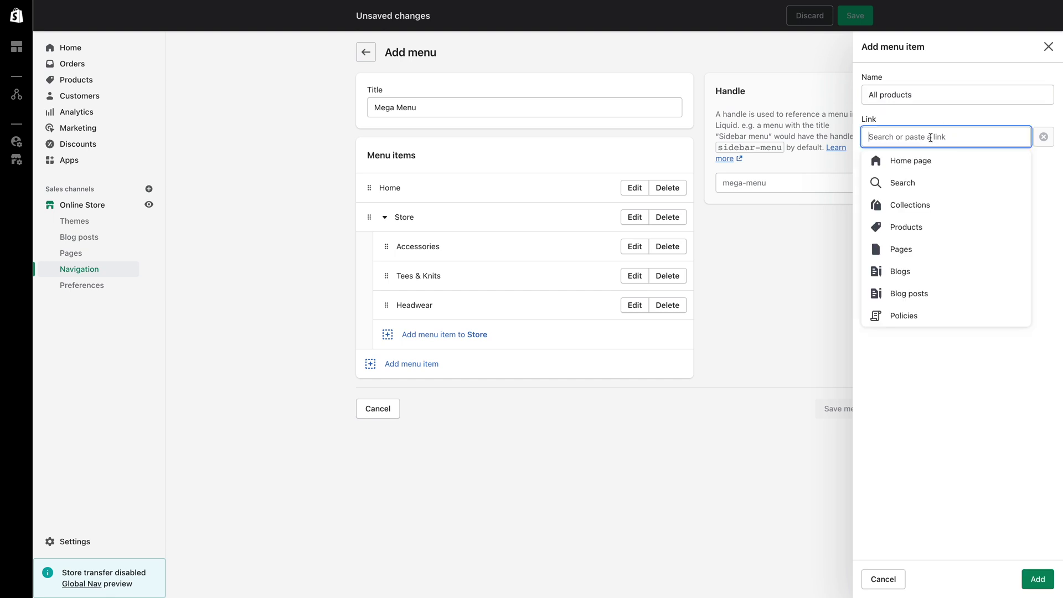
pyautogui.click(905, 206)
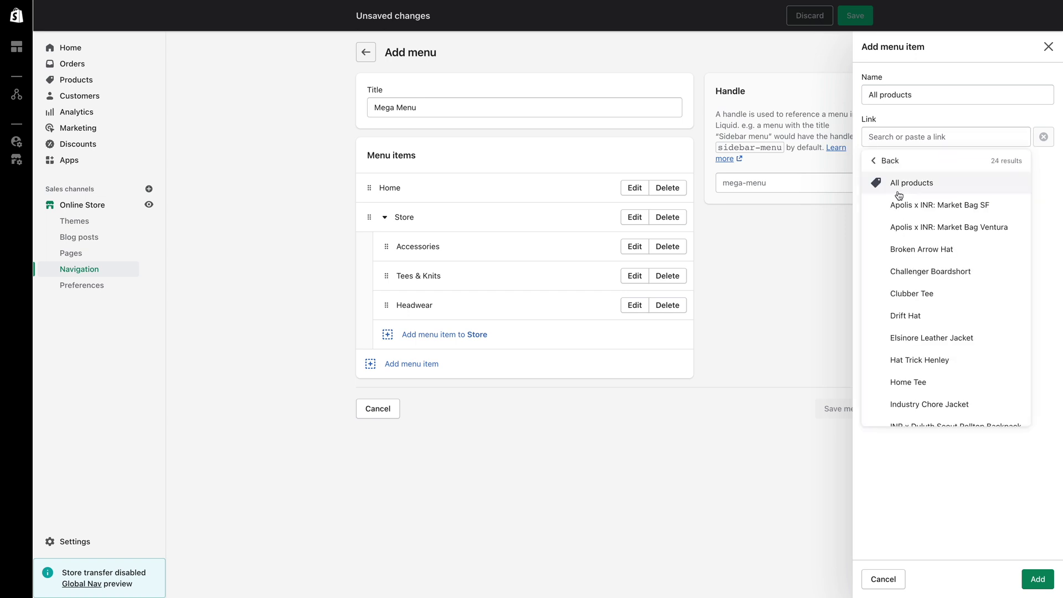
pyautogui.click(898, 195)
pyautogui.click(1037, 579)
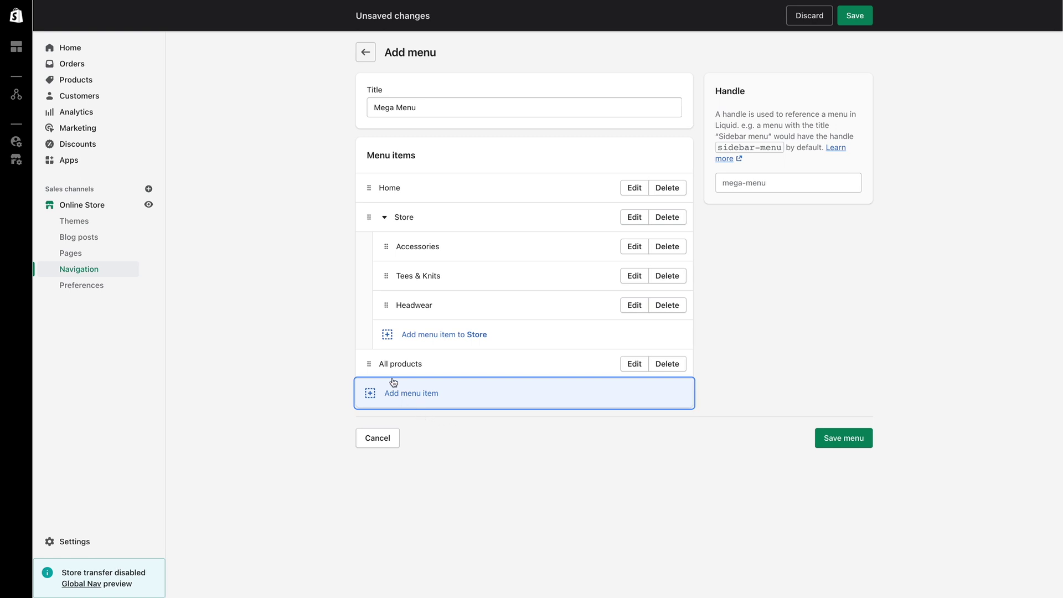
# - Move All products under Store as a sub-item
pyautogui.moveTo(369, 364); pyautogui.dragTo(405, 277)
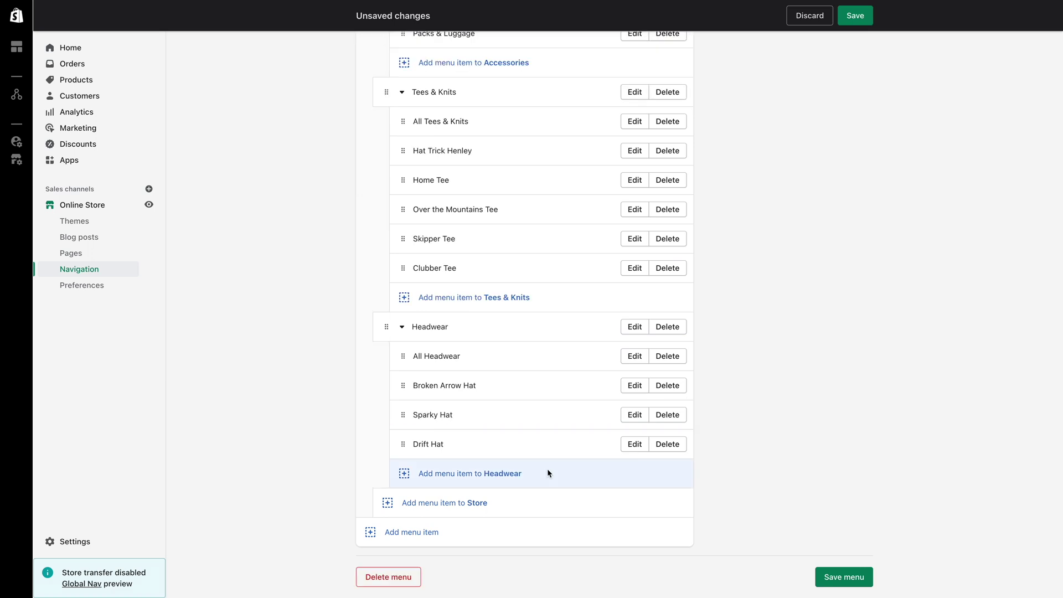
# - Add About (linked to the About Venue page) and FAQ (linked to the FAQ page) items
pyautogui.click(427, 528)
pyautogui.write('About')
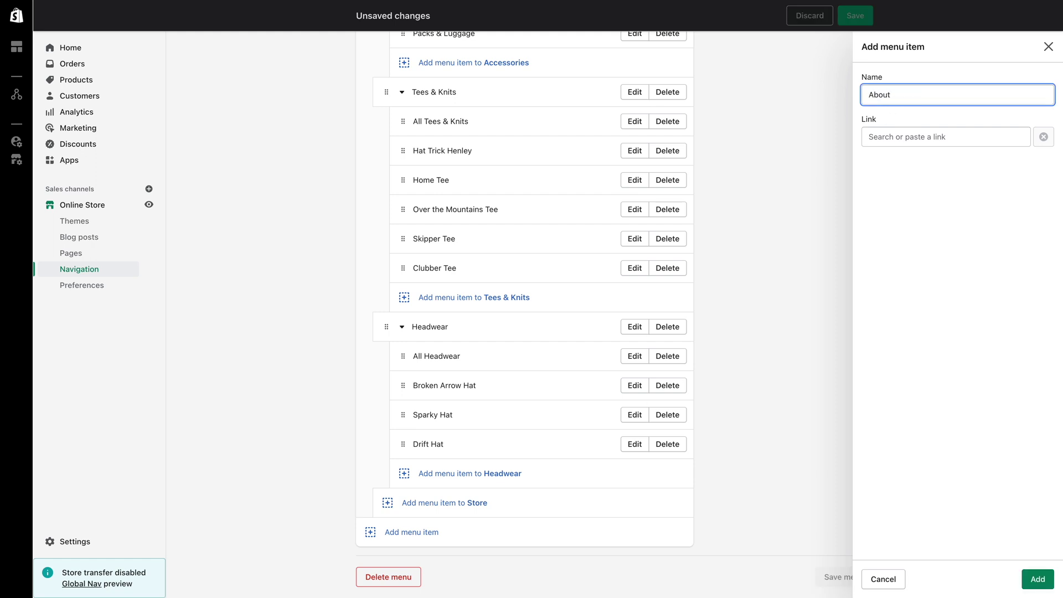
pyautogui.click(882, 136)
pyautogui.click(903, 249)
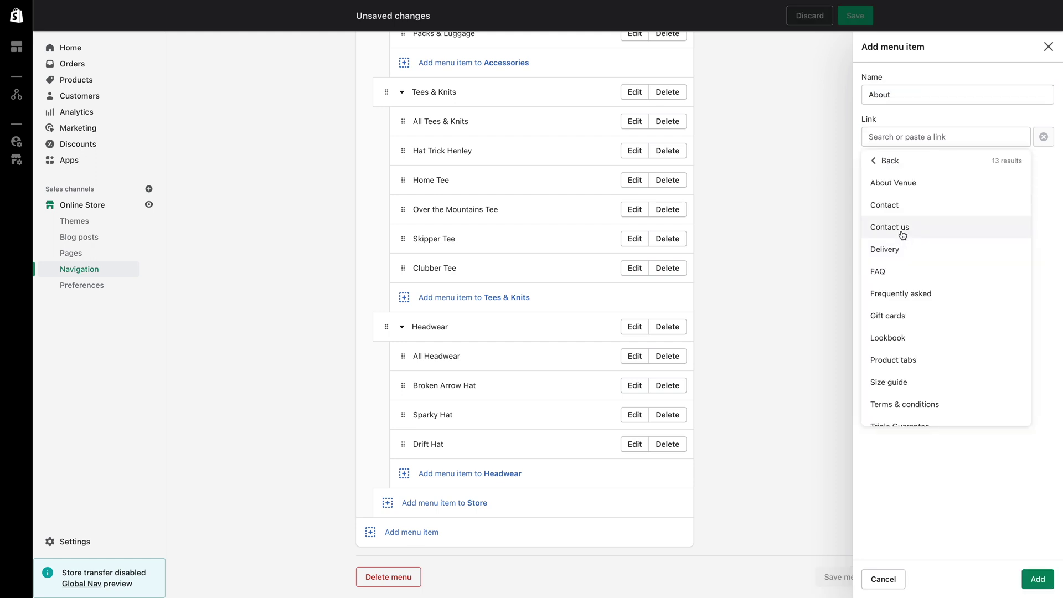
pyautogui.click(893, 183)
pyautogui.click(1037, 578)
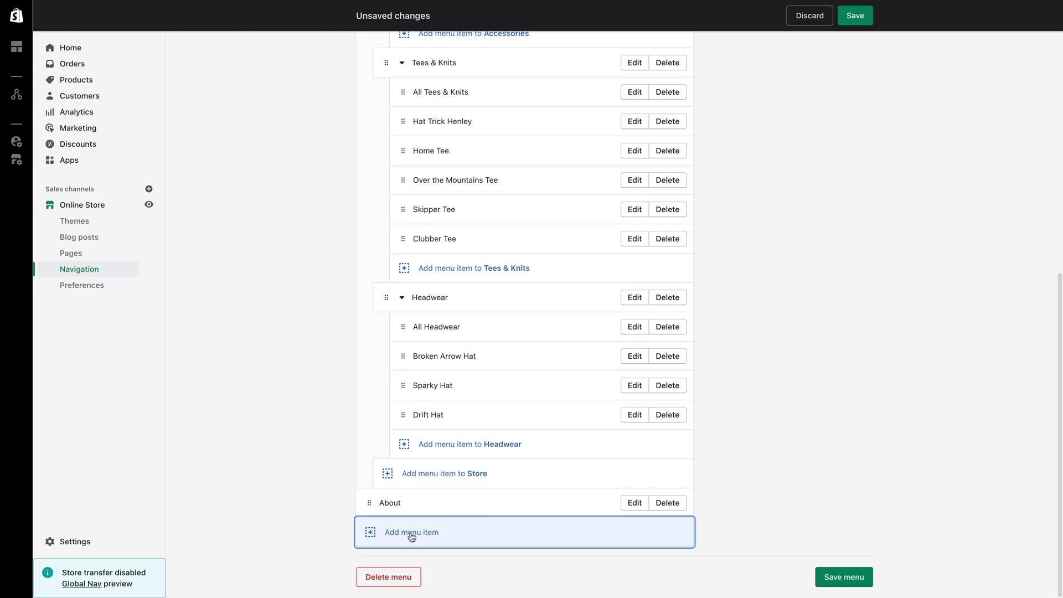
pyautogui.click(411, 534)
pyautogui.write('FAQ')
pyautogui.click(924, 137)
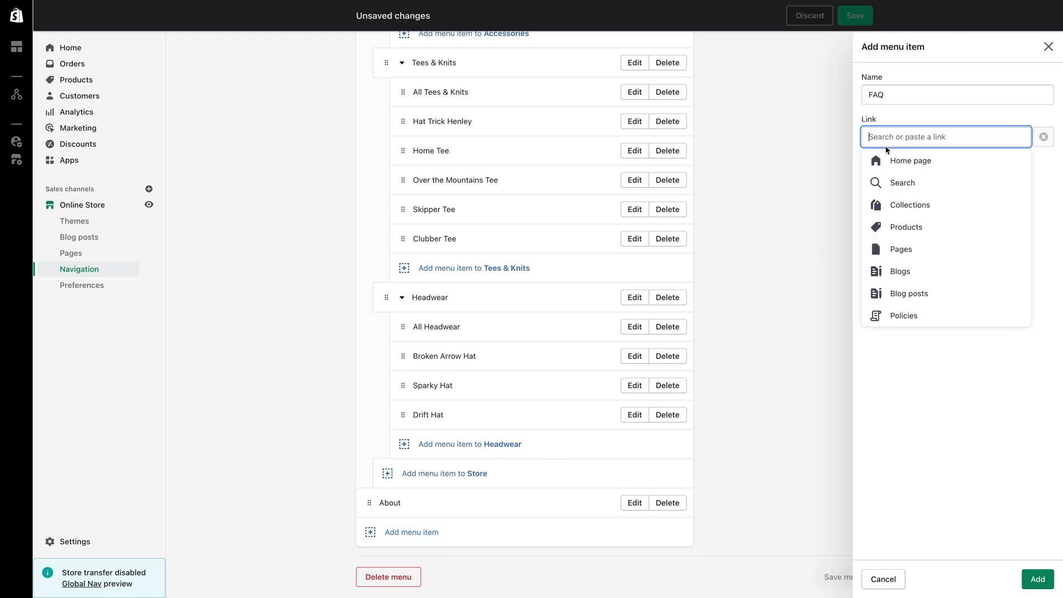
pyautogui.click(895, 252)
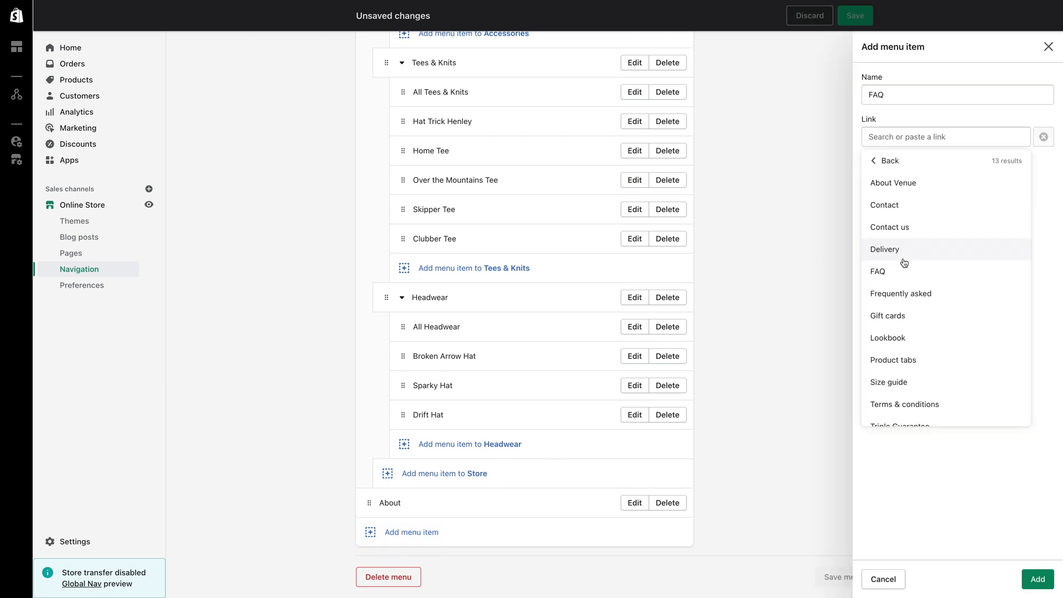
pyautogui.click(901, 271)
pyautogui.click(1035, 579)
# - Add Blog (linked to the News blog) and Contact (linked to the Contact page) items
pyautogui.click(398, 570)
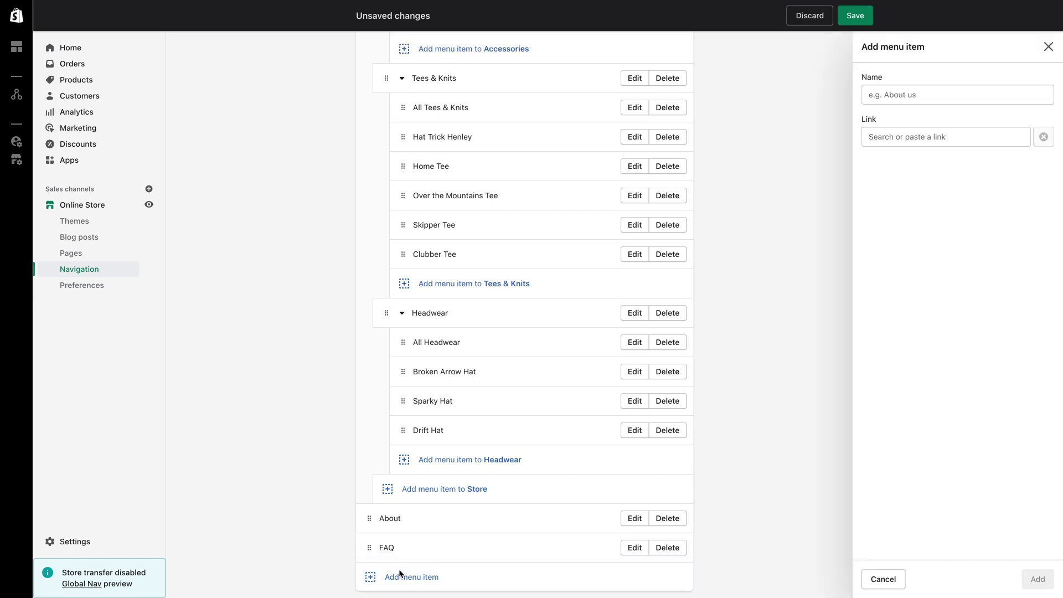
pyautogui.write('Blog')
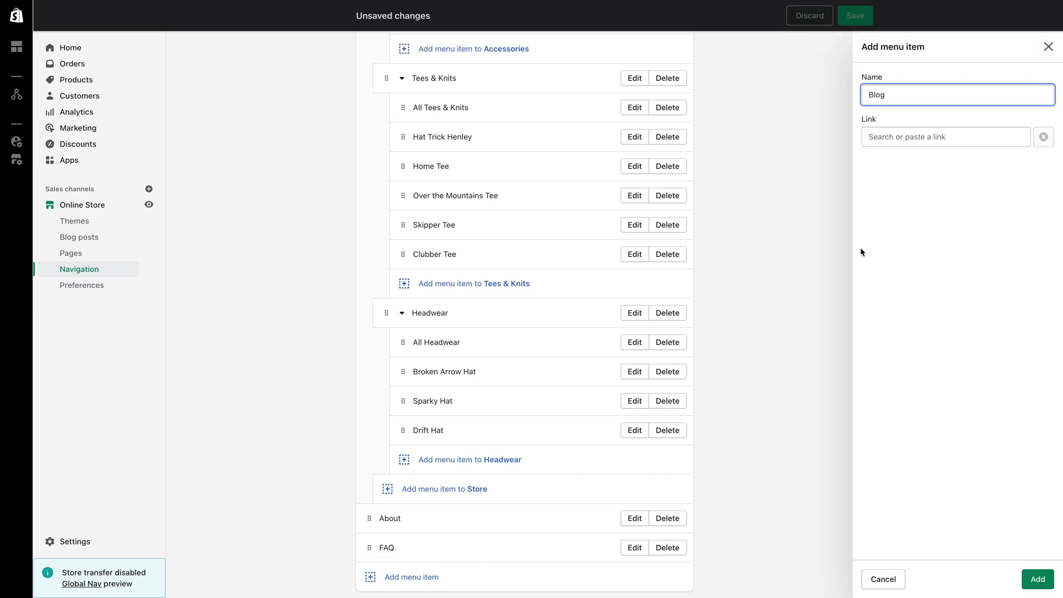
pyautogui.click(901, 137)
pyautogui.click(902, 270)
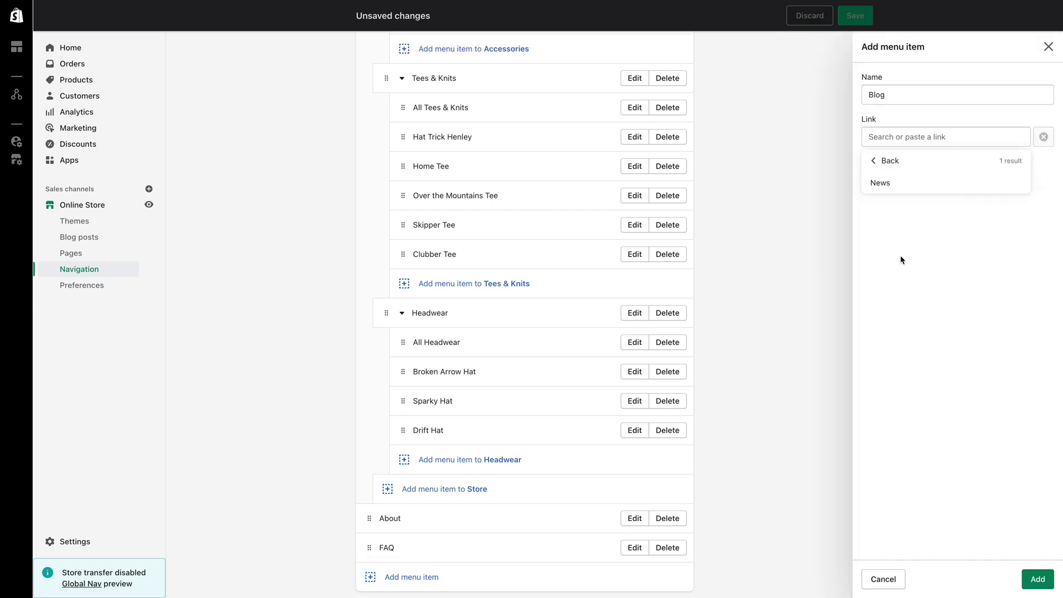
pyautogui.click(900, 187)
pyautogui.click(1037, 578)
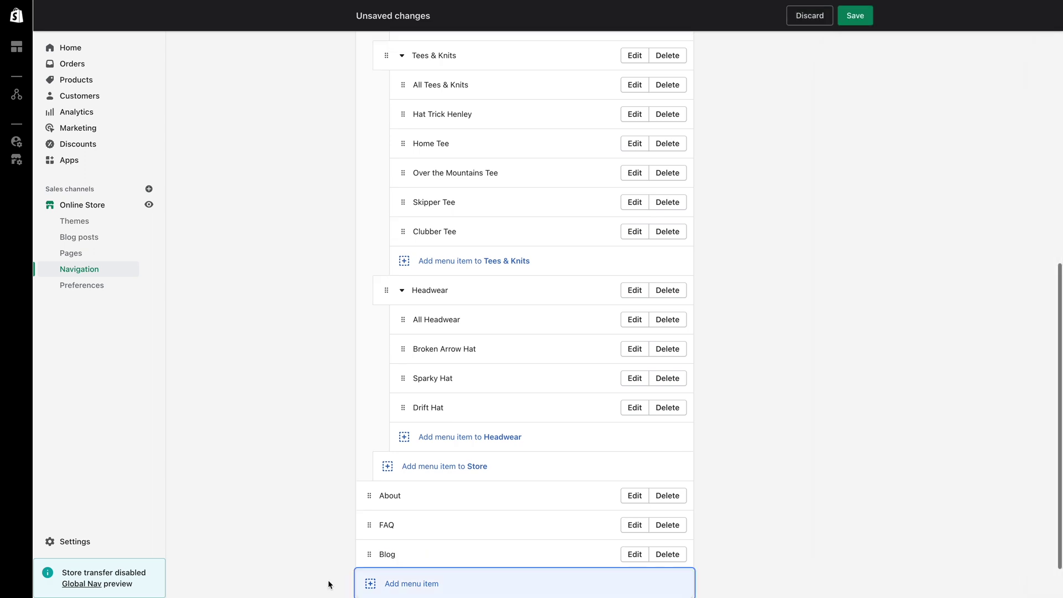
pyautogui.click(392, 583)
pyautogui.write('Contact')
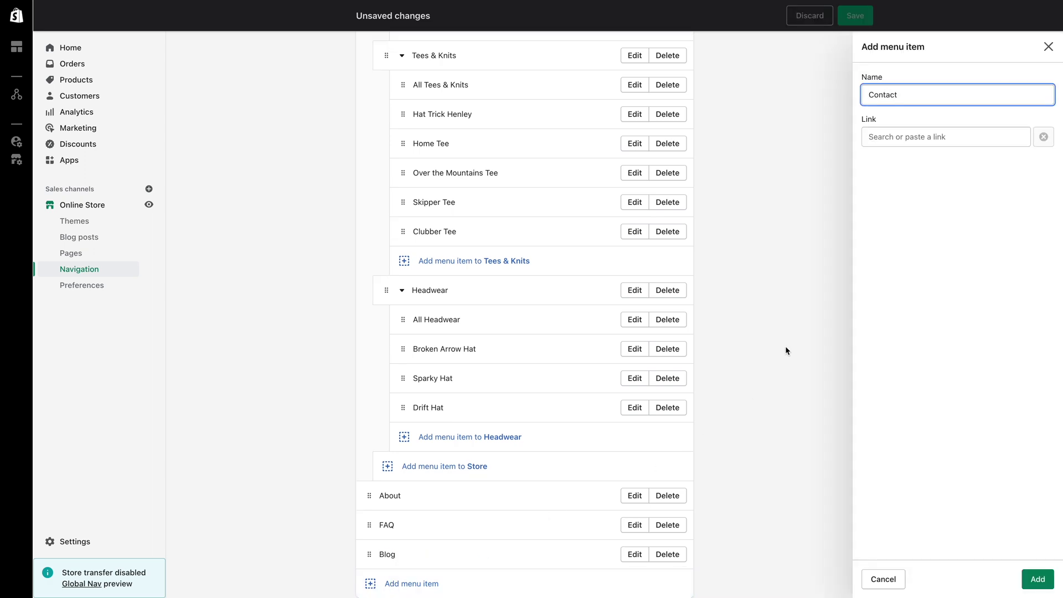
pyautogui.click(904, 137)
pyautogui.click(900, 252)
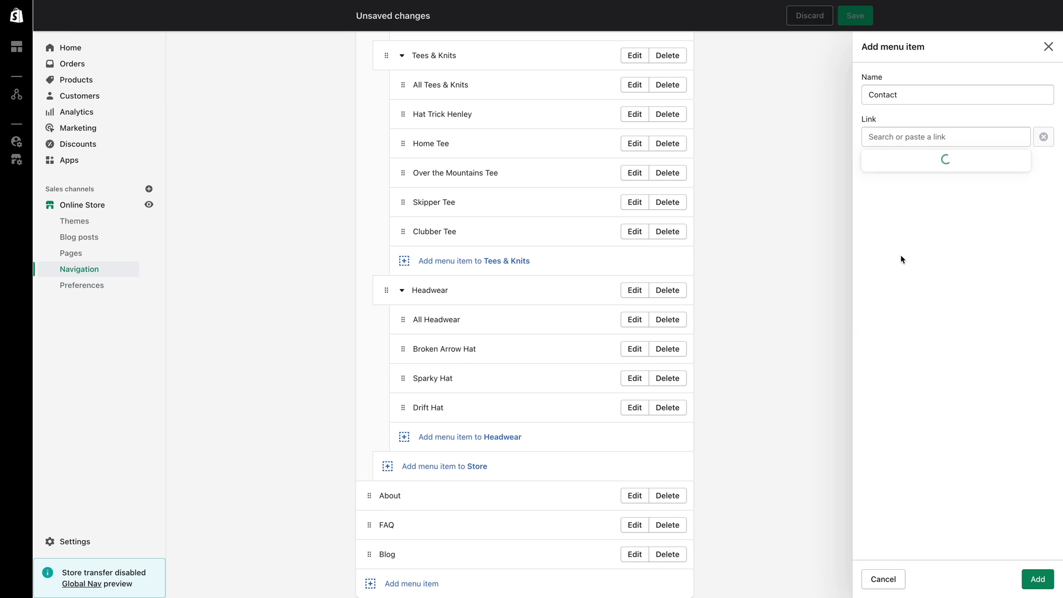
pyautogui.click(888, 205)
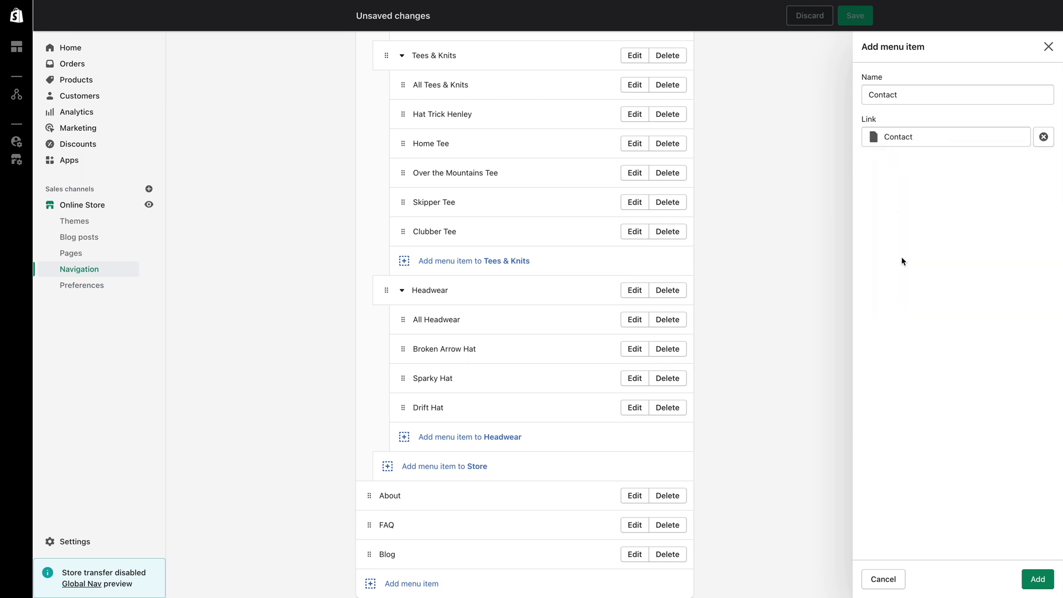
pyautogui.click(1037, 579)
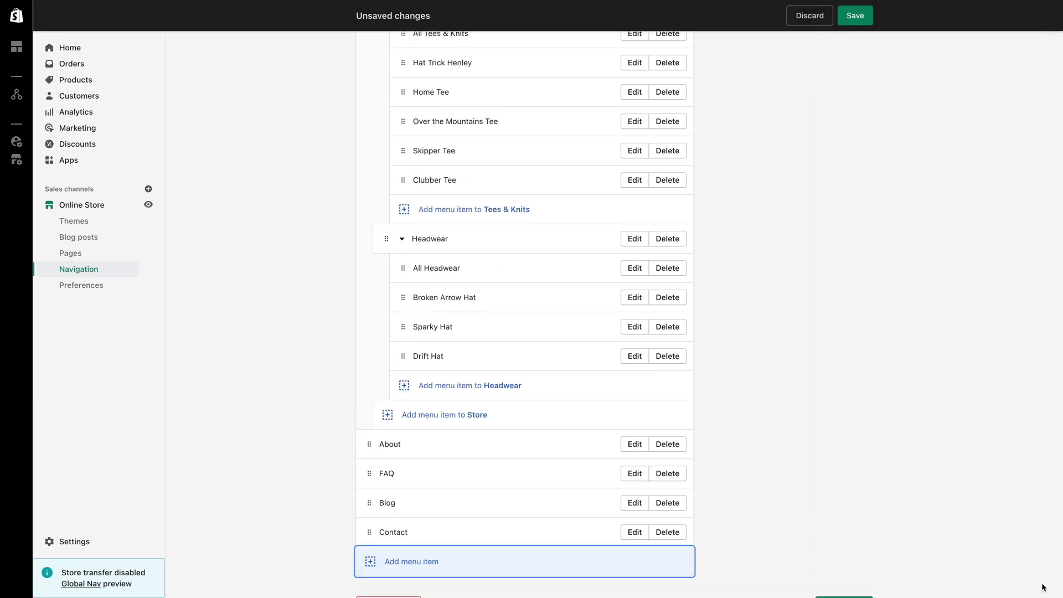
# - Collapse the submenus, save Mega menu, and open the Venue-5.0.2 theme customizer
pyautogui.click(401, 238)
pyautogui.click(401, 182)
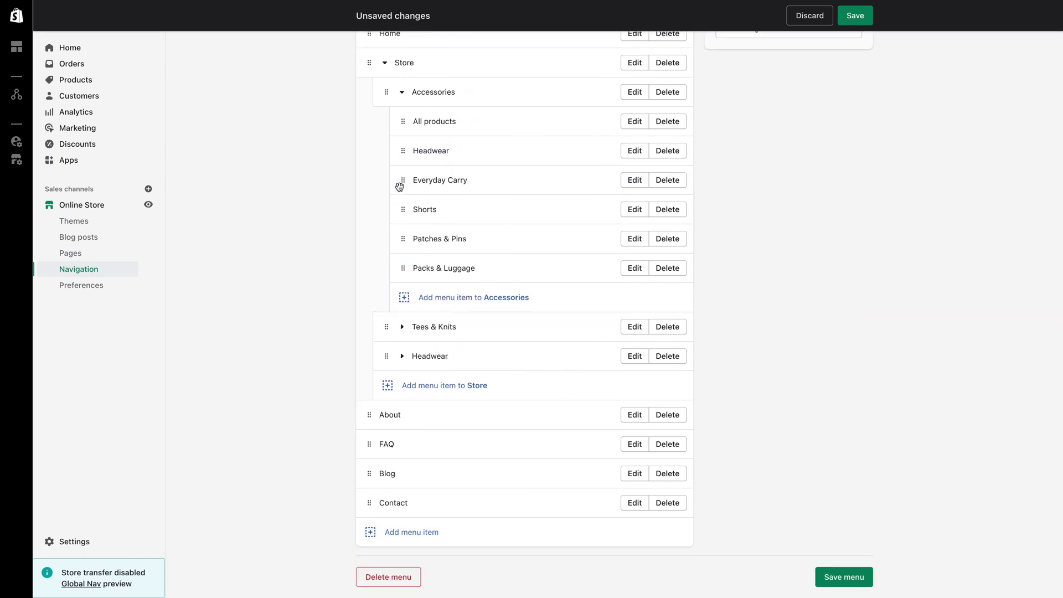
pyautogui.scroll(2, 404, 180)
pyautogui.click(401, 148)
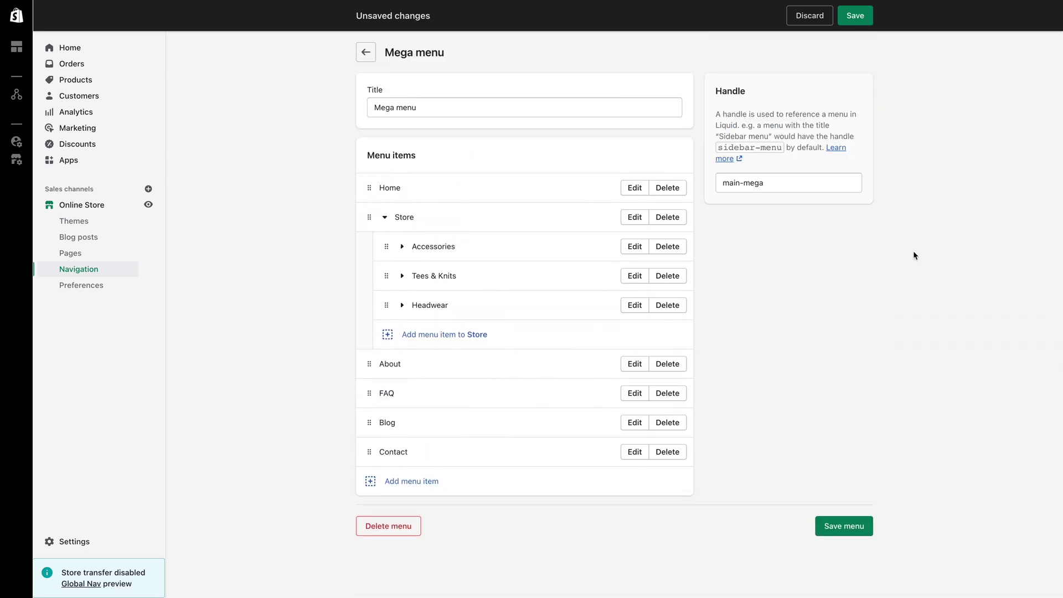
pyautogui.click(853, 16)
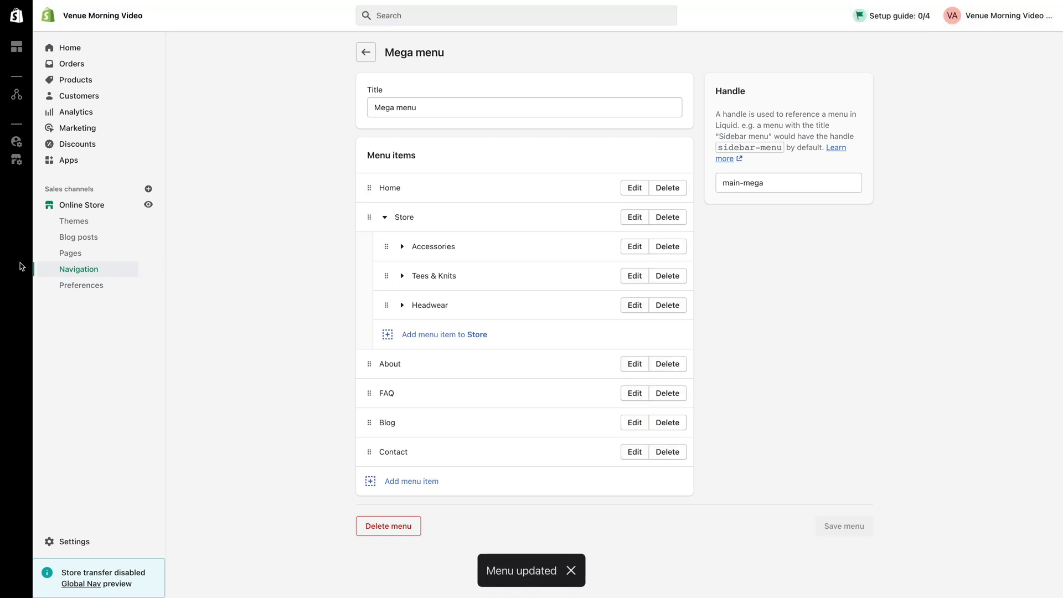
pyautogui.click(71, 219)
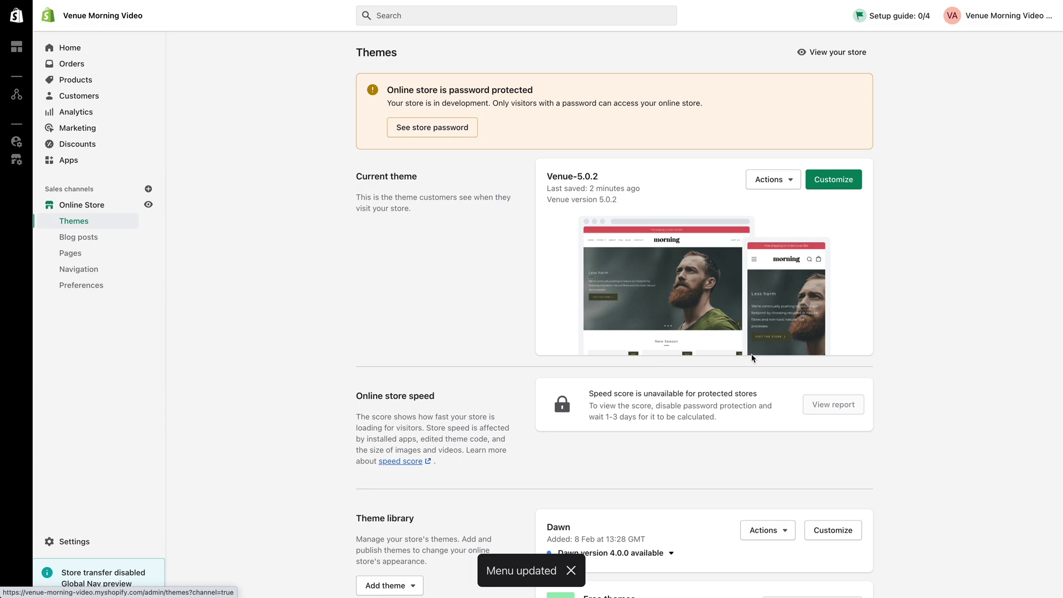
pyautogui.click(845, 184)
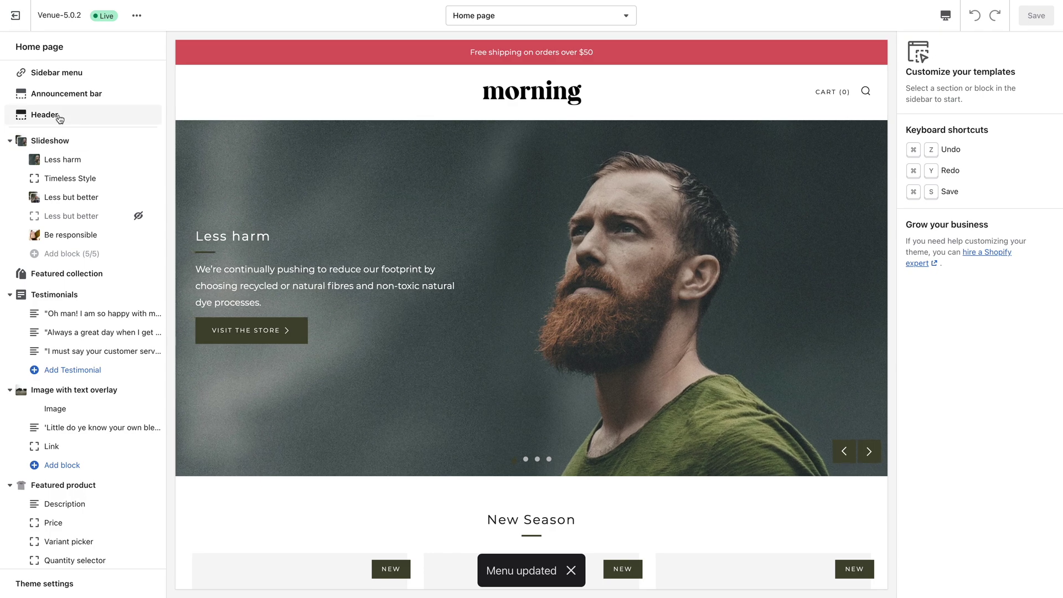
# - Assign Mega menu as the Venue header's menu, showing Home, Store, About, FAQ, Blog, Contact
pyautogui.click(59, 117)
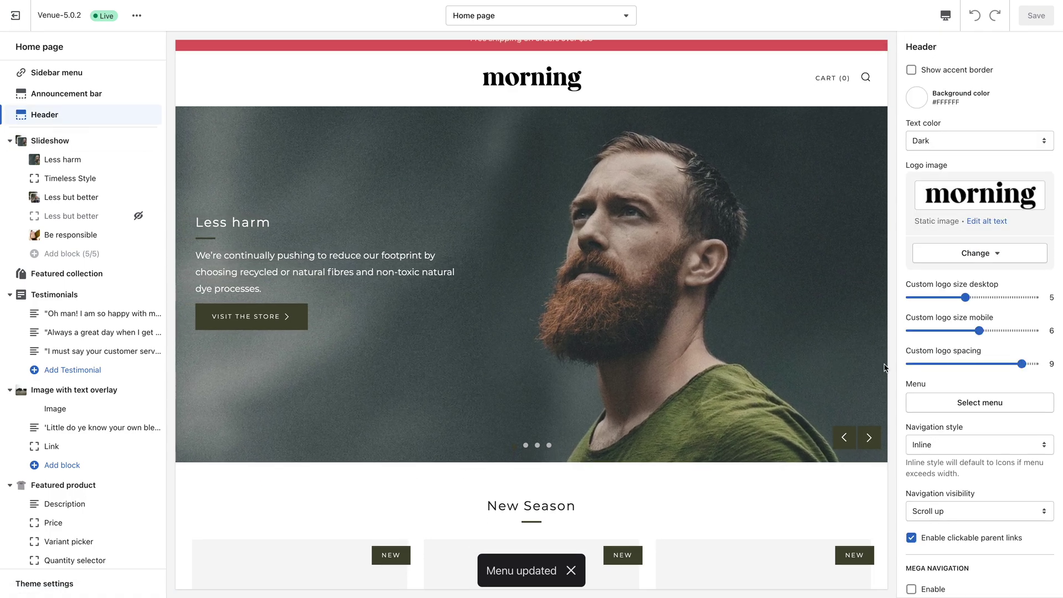
pyautogui.scroll(-2, 973, 370)
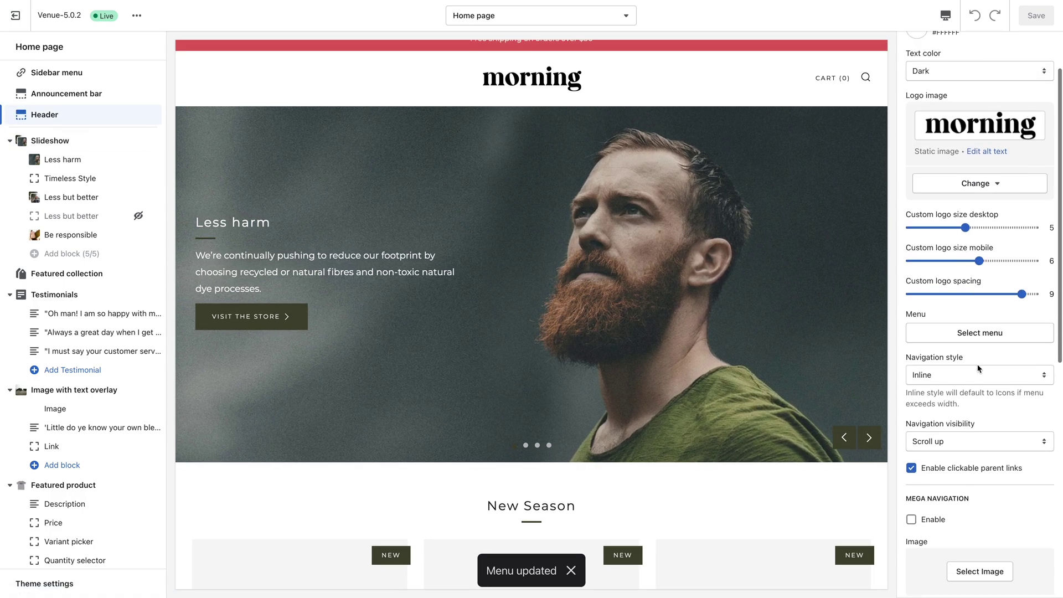
pyautogui.click(967, 330)
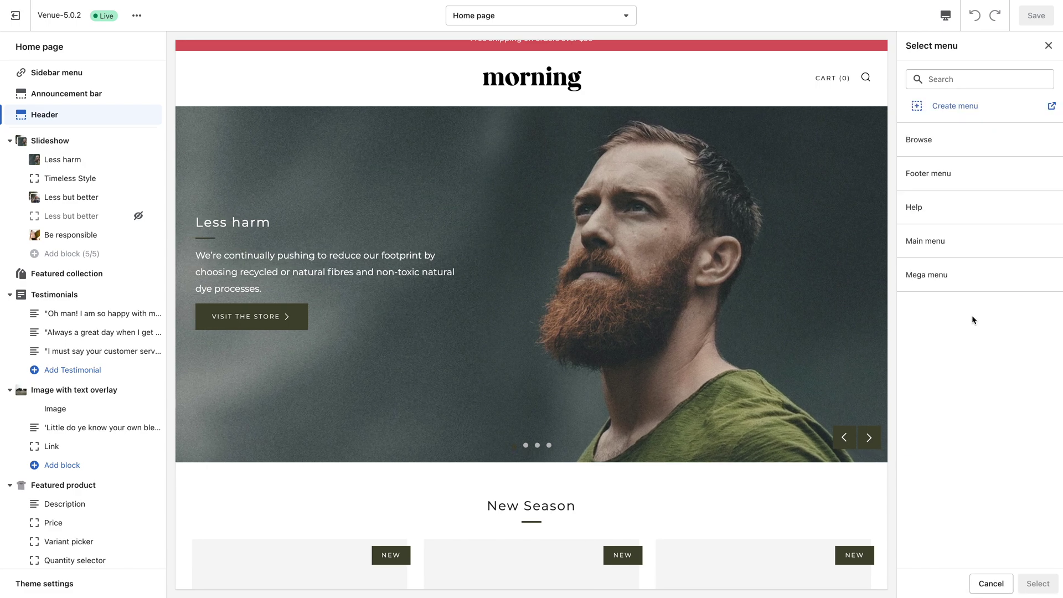
pyautogui.click(931, 280)
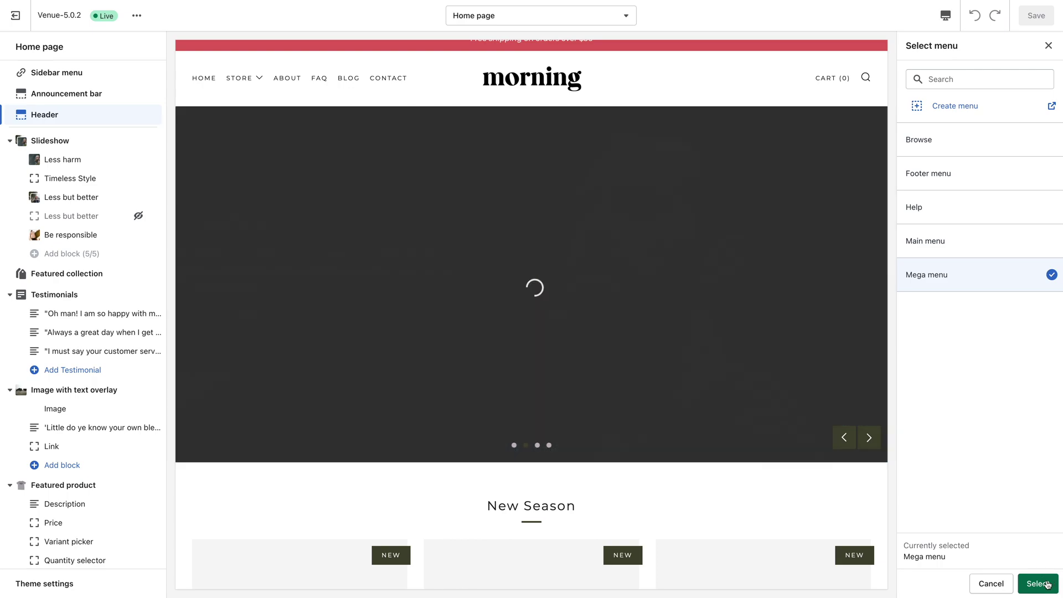
pyautogui.click(1047, 584)
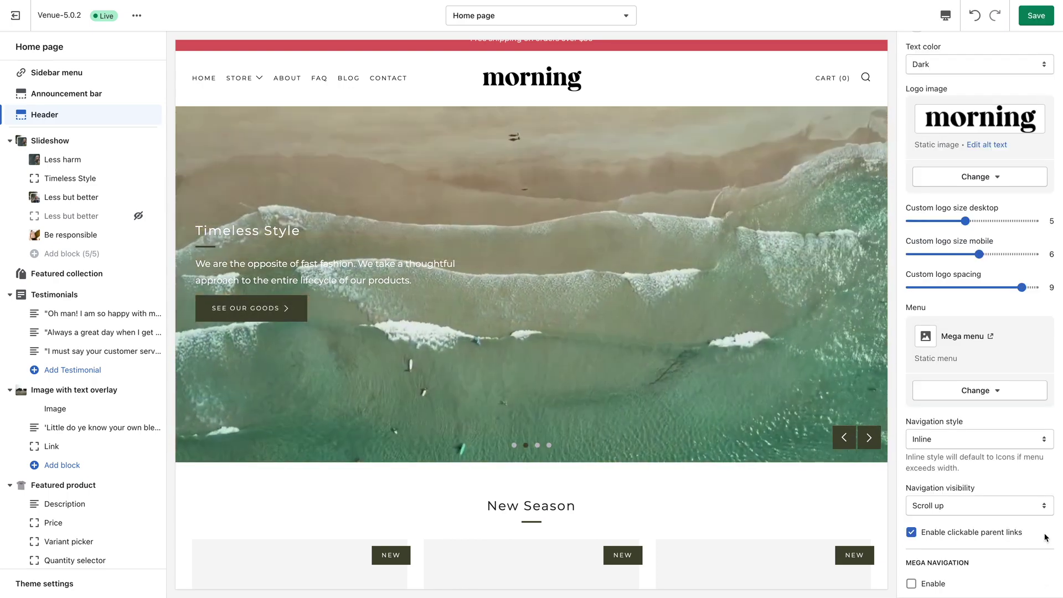
# - Enable mega navigation in the header and set its image to Quality Passed
pyautogui.scroll(-5, 988, 403)
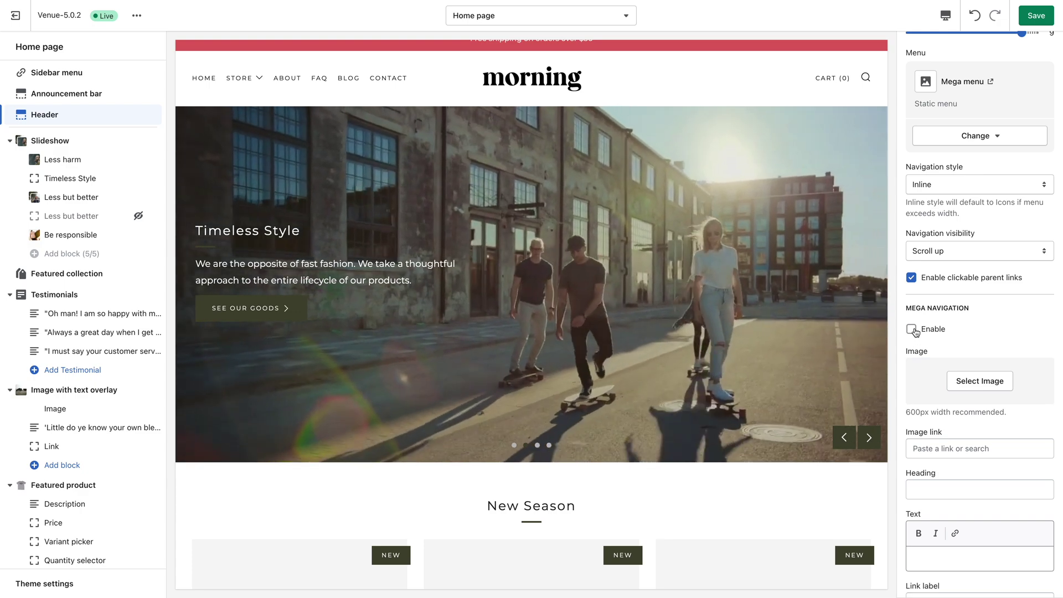
pyautogui.click(911, 329)
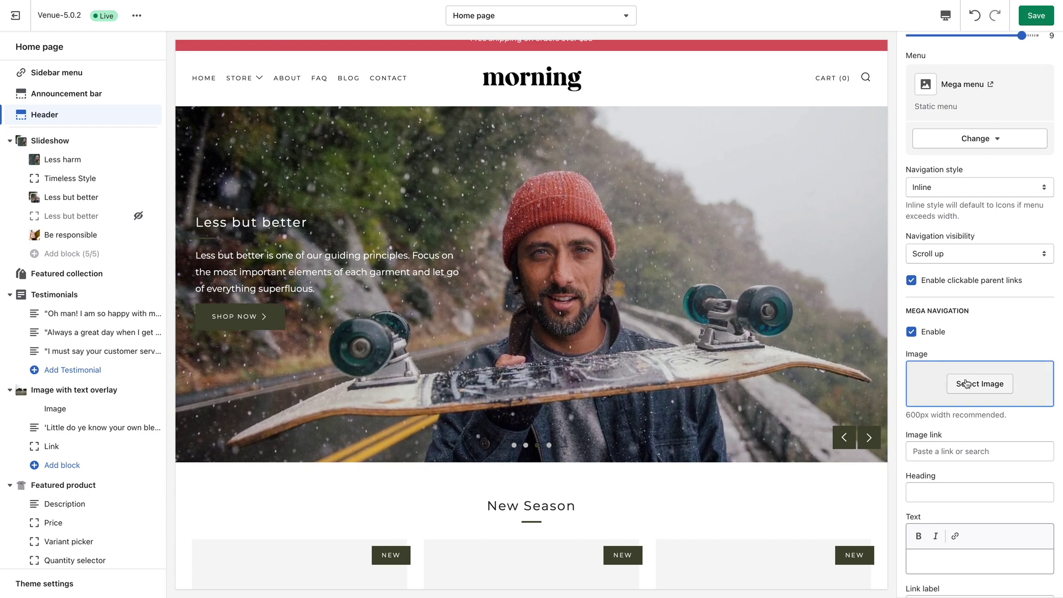
pyautogui.click(989, 386)
pyautogui.scroll(-1, 1012, 387)
pyautogui.scroll(-4, 1012, 388)
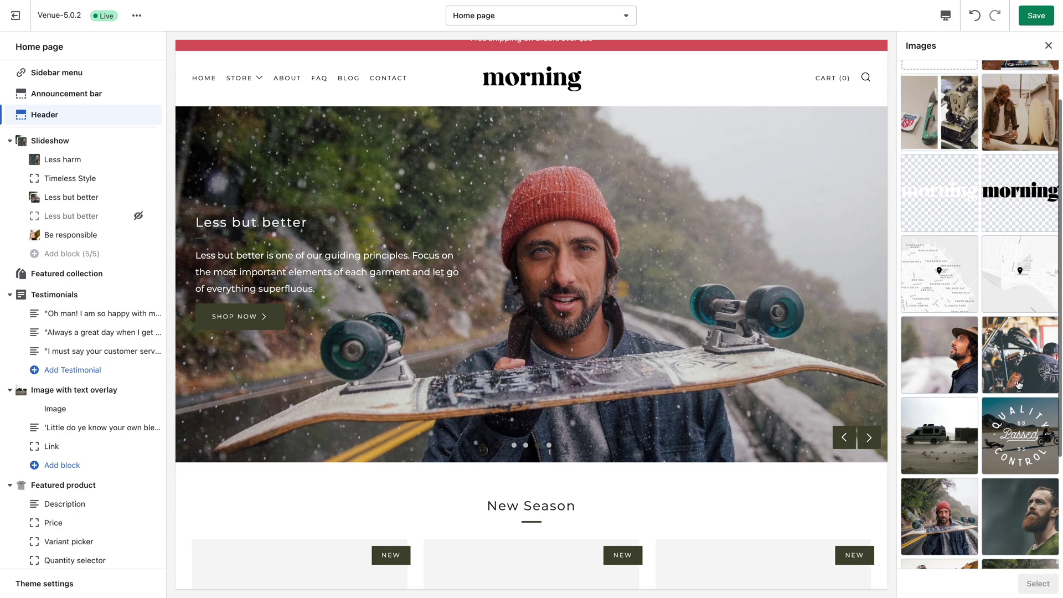
pyautogui.click(1022, 387)
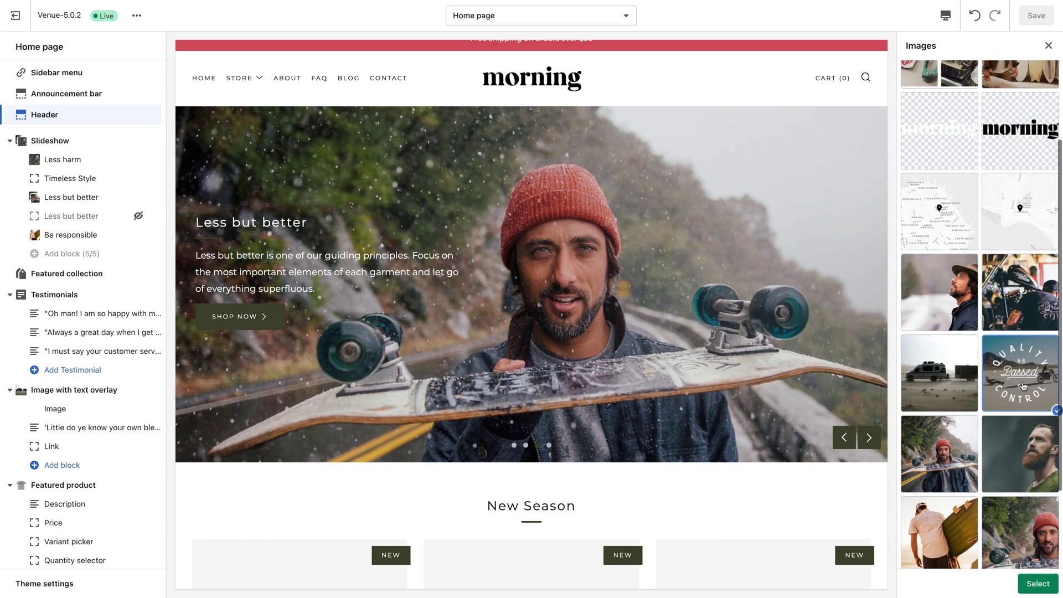
pyautogui.click(1037, 584)
# - Link the mega menu image to Products > All products
pyautogui.scroll(-2, 965, 442)
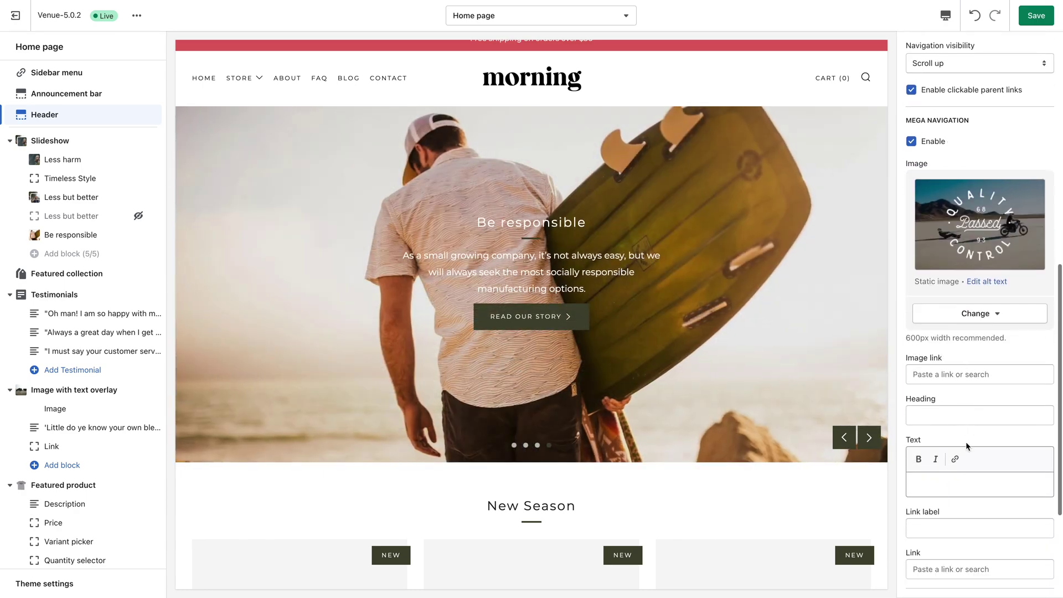
pyautogui.click(951, 374)
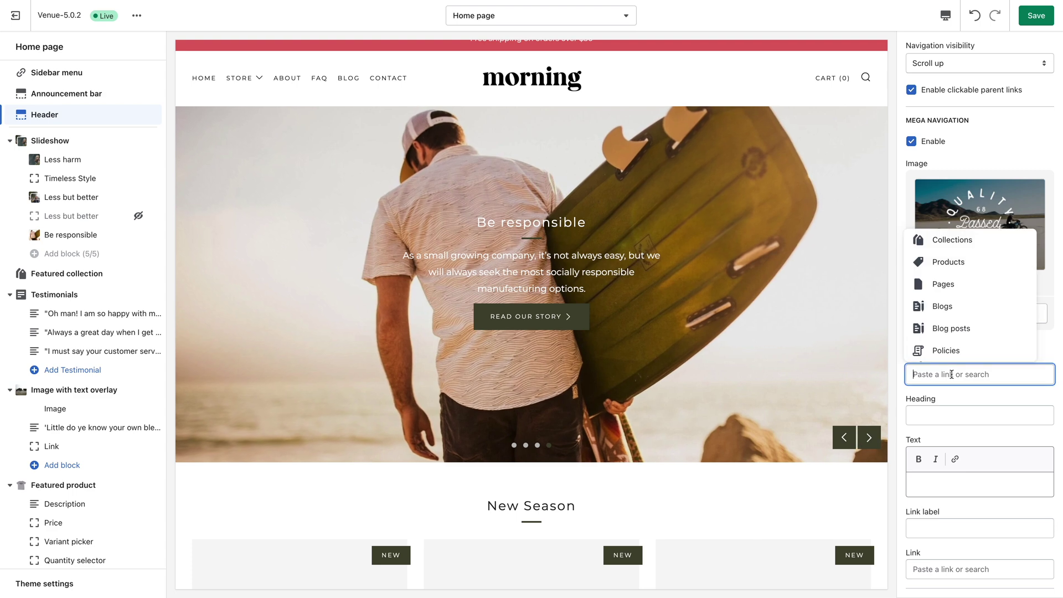
pyautogui.click(948, 262)
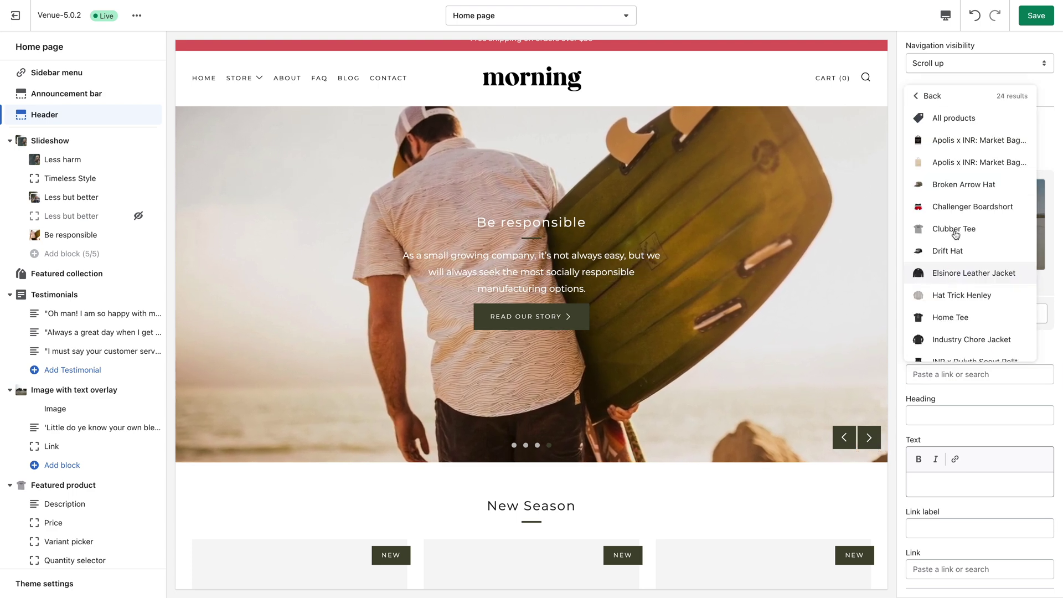
pyautogui.click(950, 119)
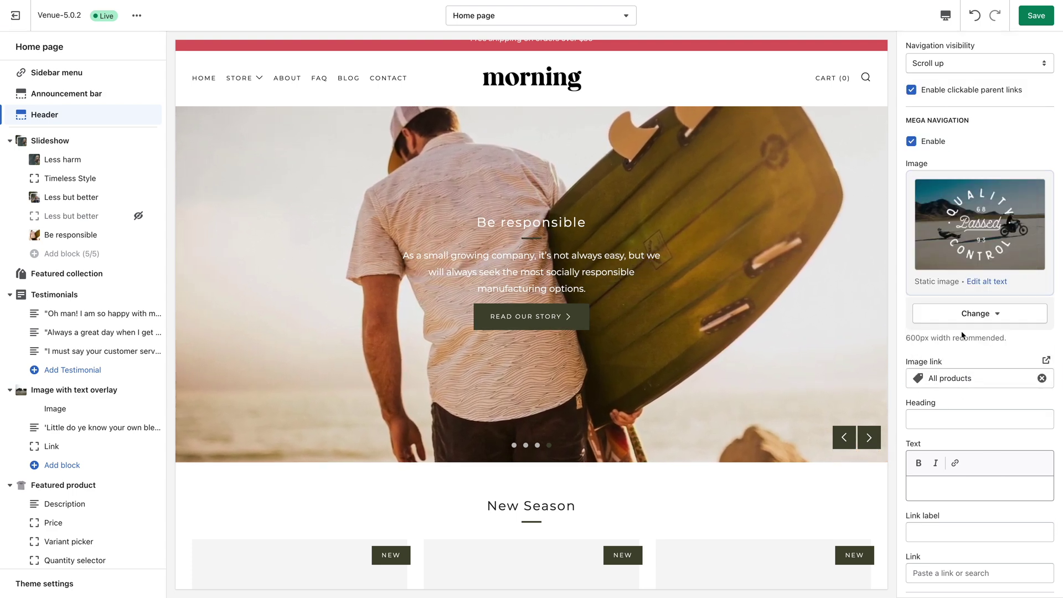
pyautogui.scroll(-3, 971, 354)
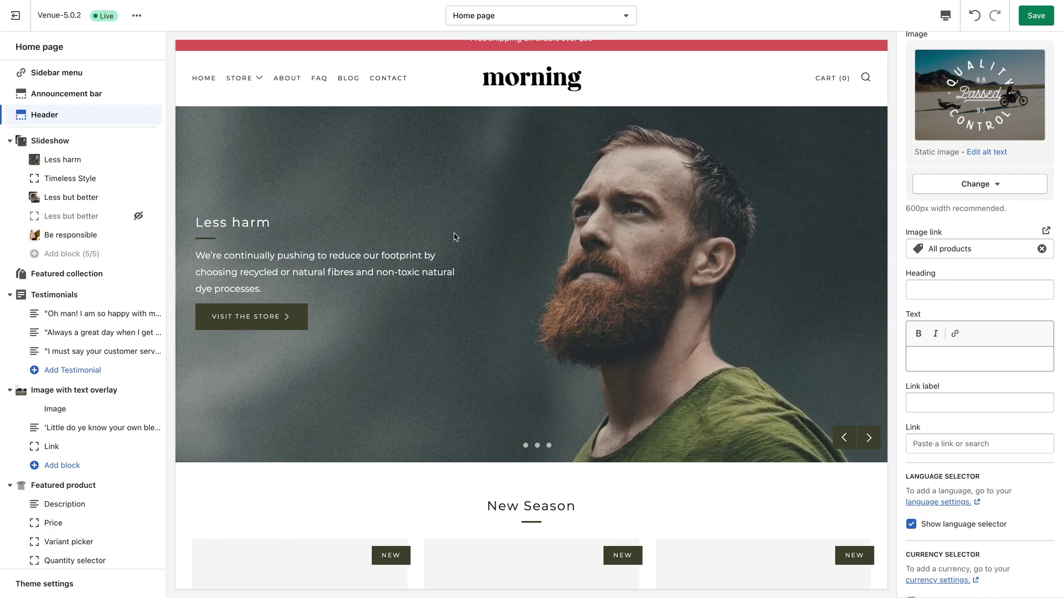
pyautogui.moveTo(261, 82)
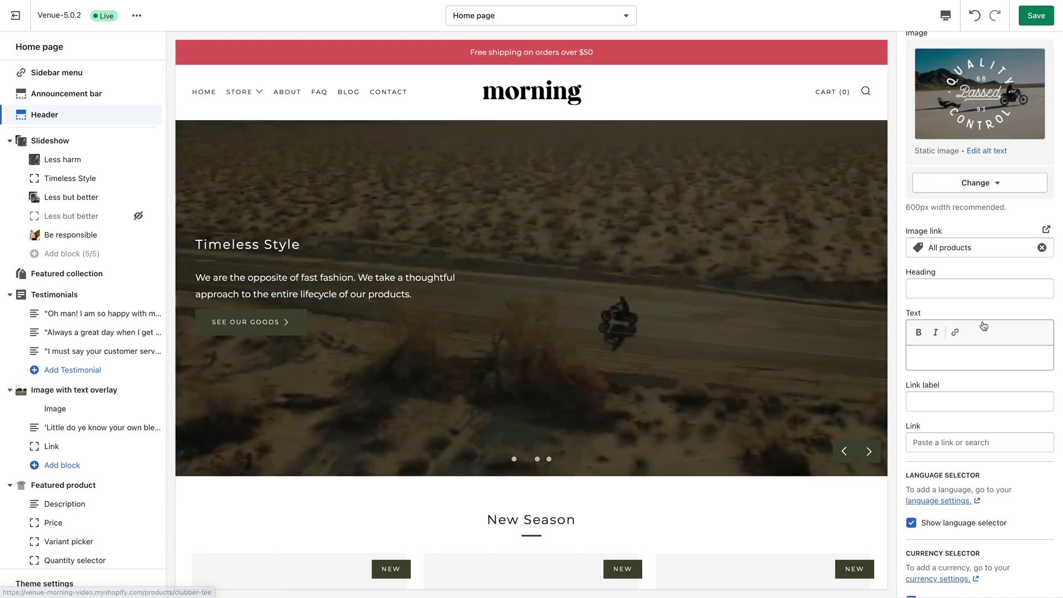
pyautogui.scroll(5, 1043, 306)
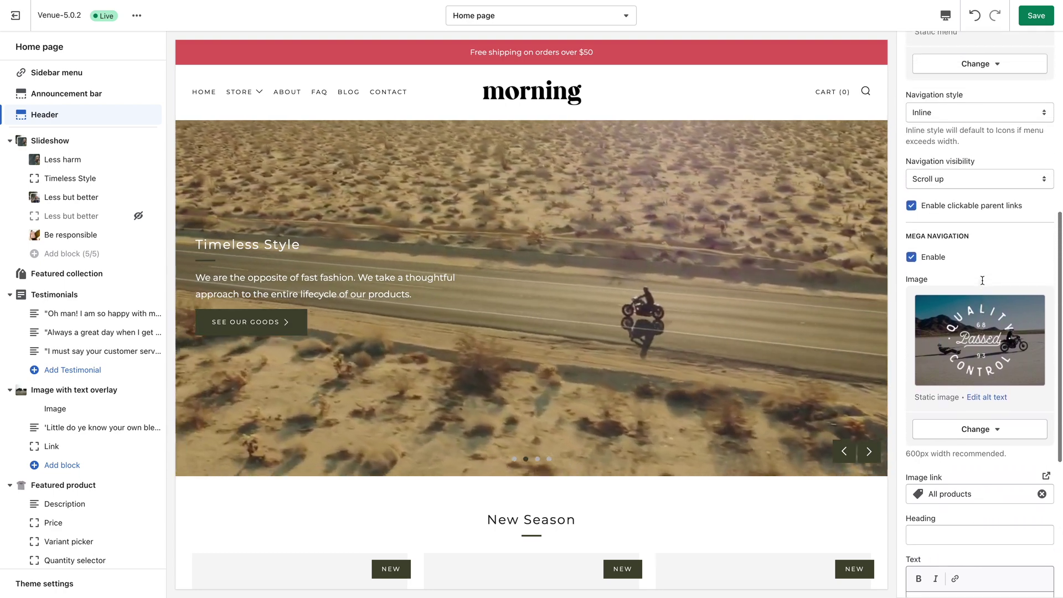
pyautogui.click(912, 262)
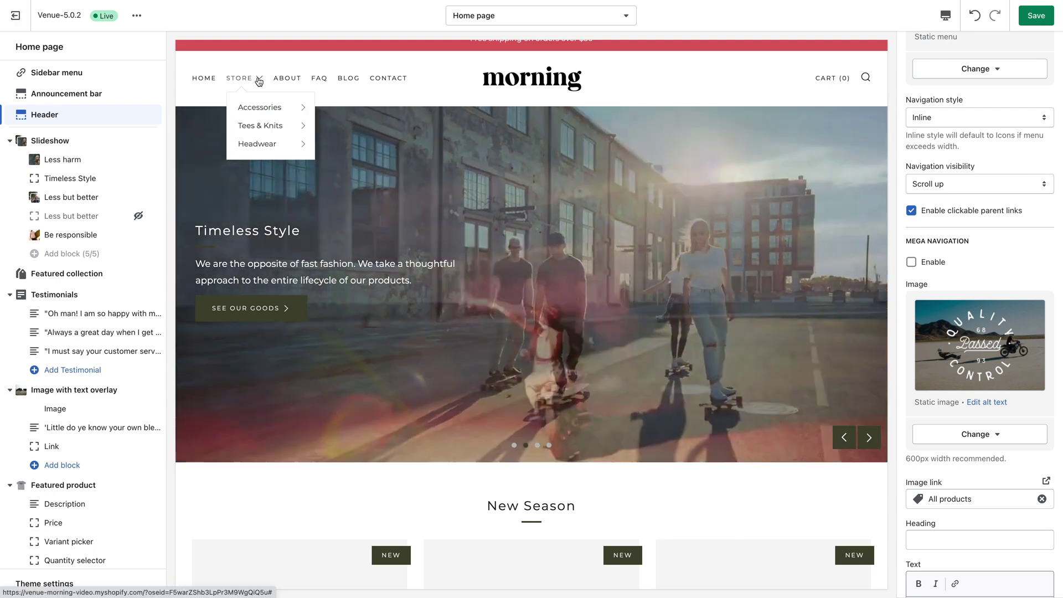
# - Check the standard Store dropdown in the preview, then re-enable mega navigation
pyautogui.moveTo(269, 111)
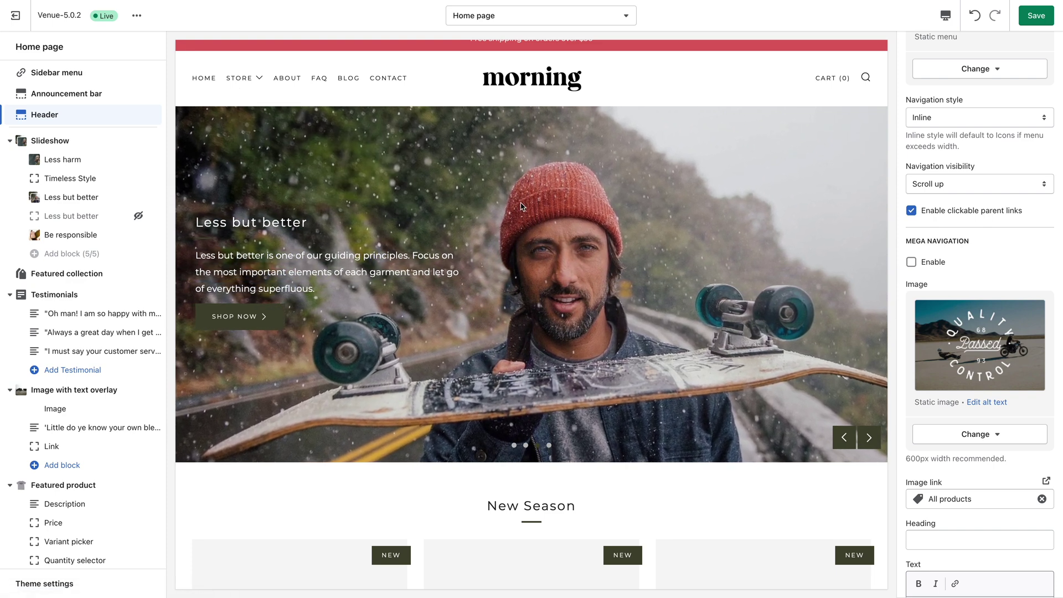
pyautogui.click(913, 264)
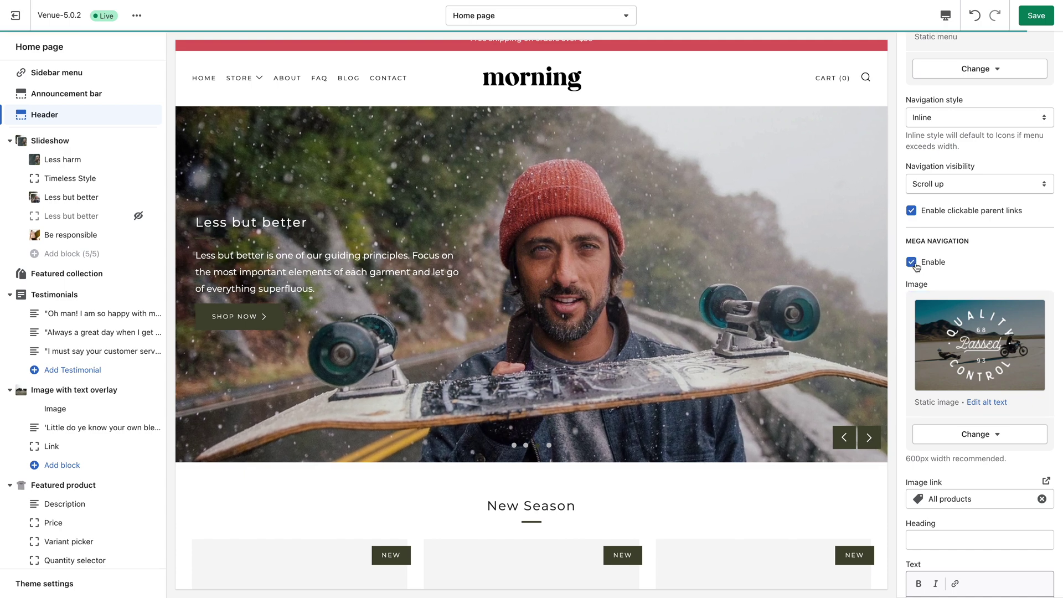